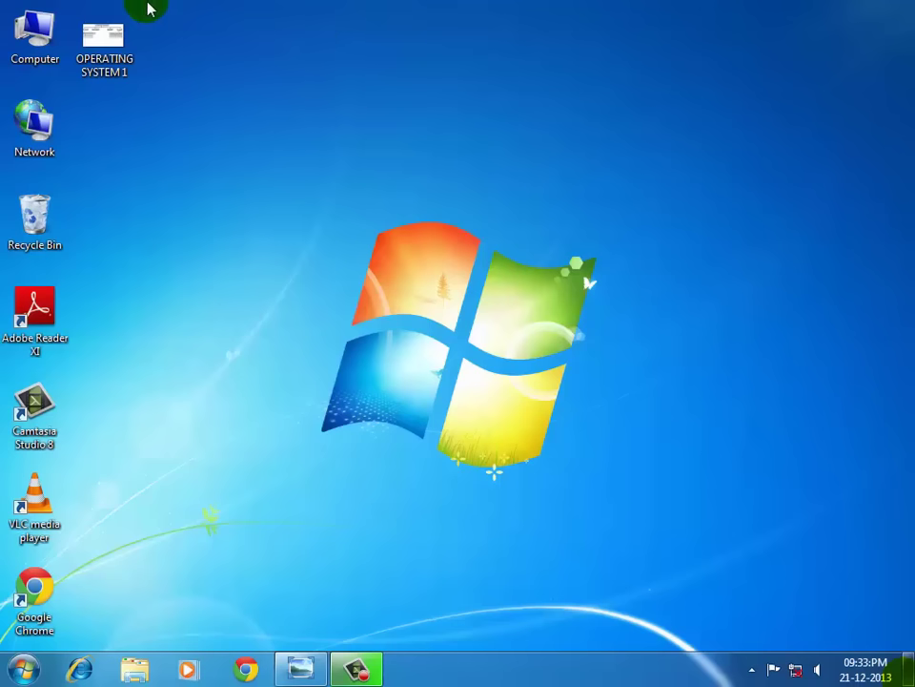
Open the Computer drive view and bring up the OPERATING SYSTEM 1 folder diagram.
click(34, 34)
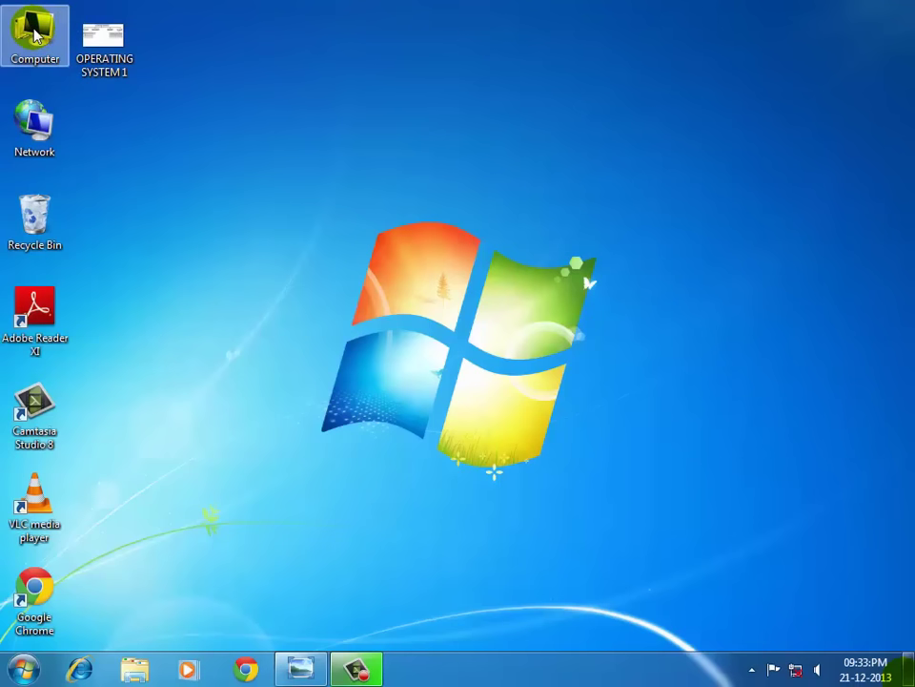
click(34, 35)
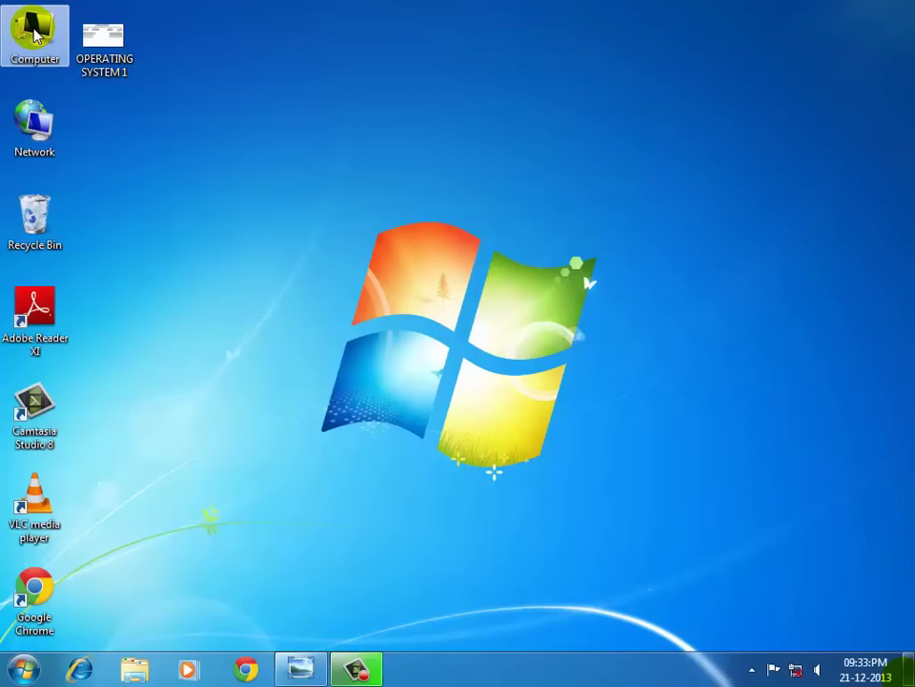
double_click(35, 35)
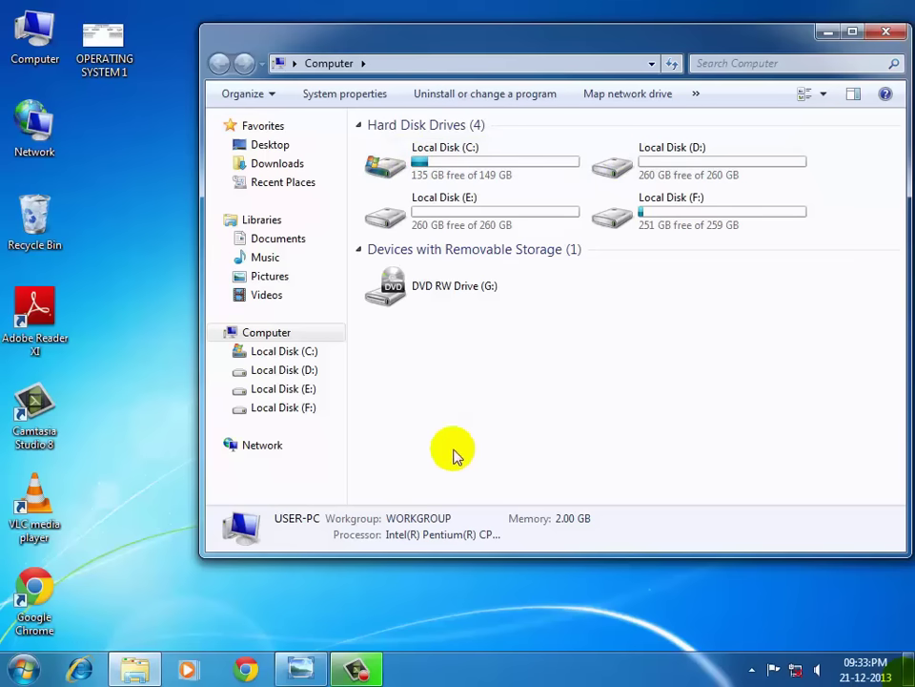
click(298, 666)
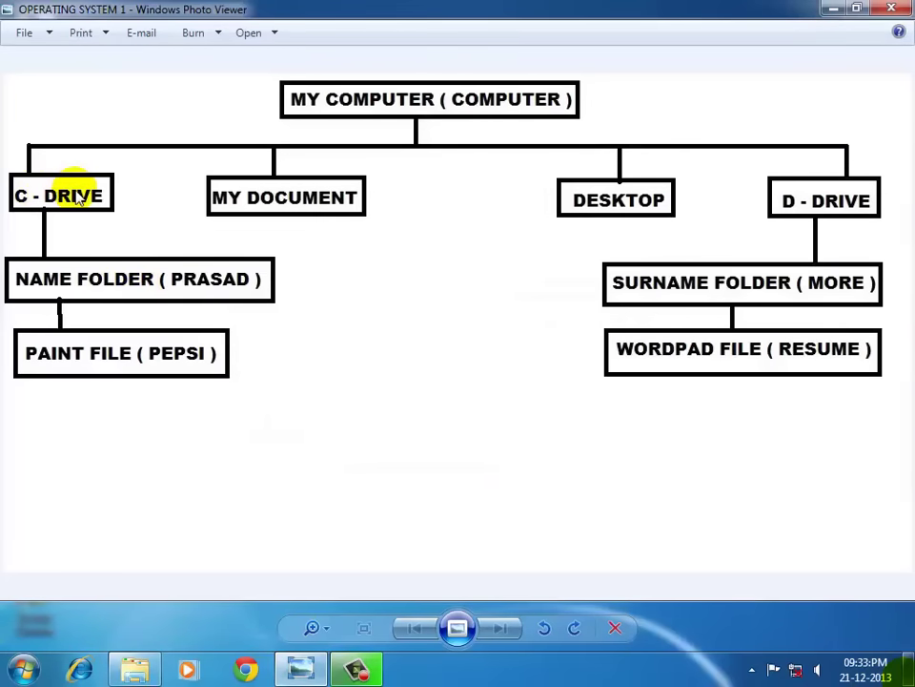
Minimize the Photo Viewer diagram to return to the Computer drive list.
click(832, 12)
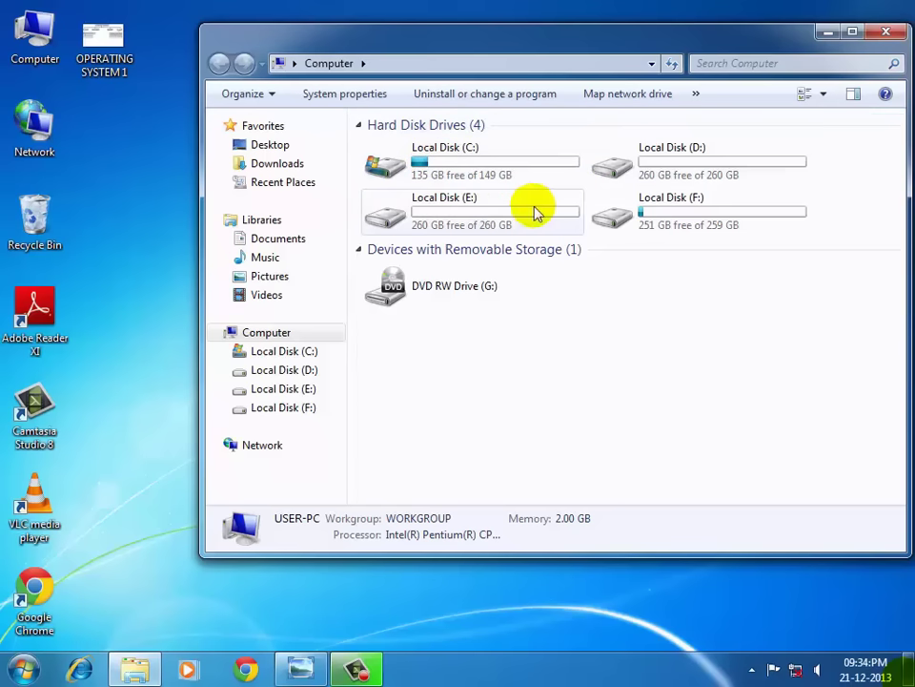
Open Local Disk (C:), briefly recheck the diagram, then hide it again.
click(382, 169)
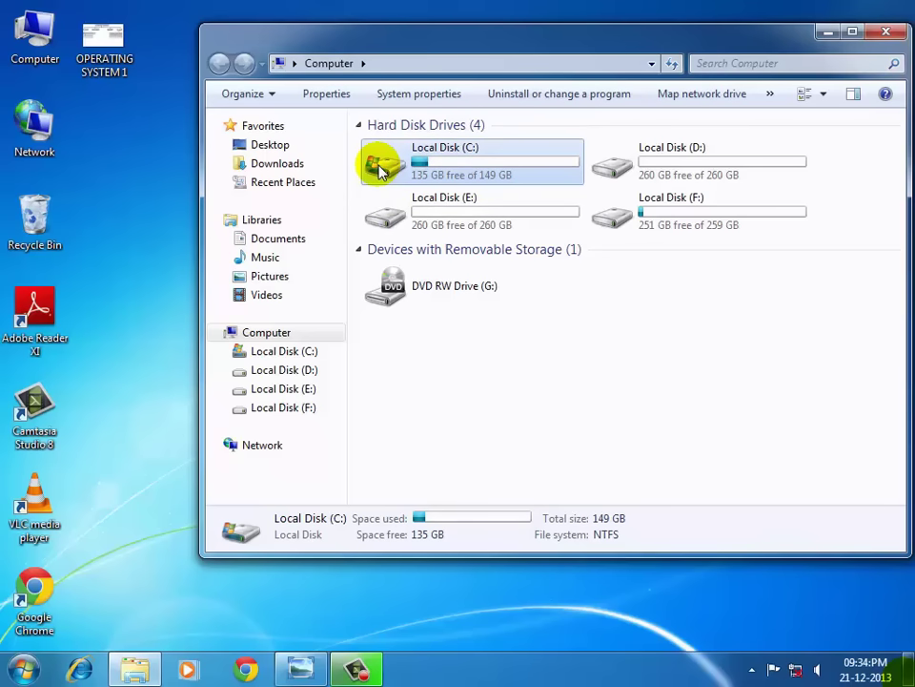
double_click(381, 170)
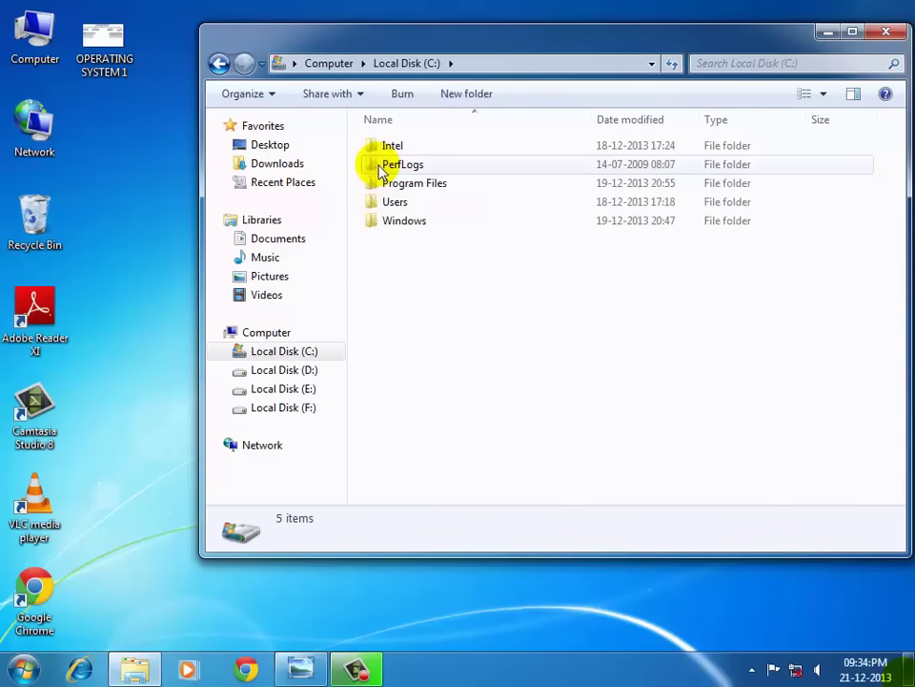
click(296, 668)
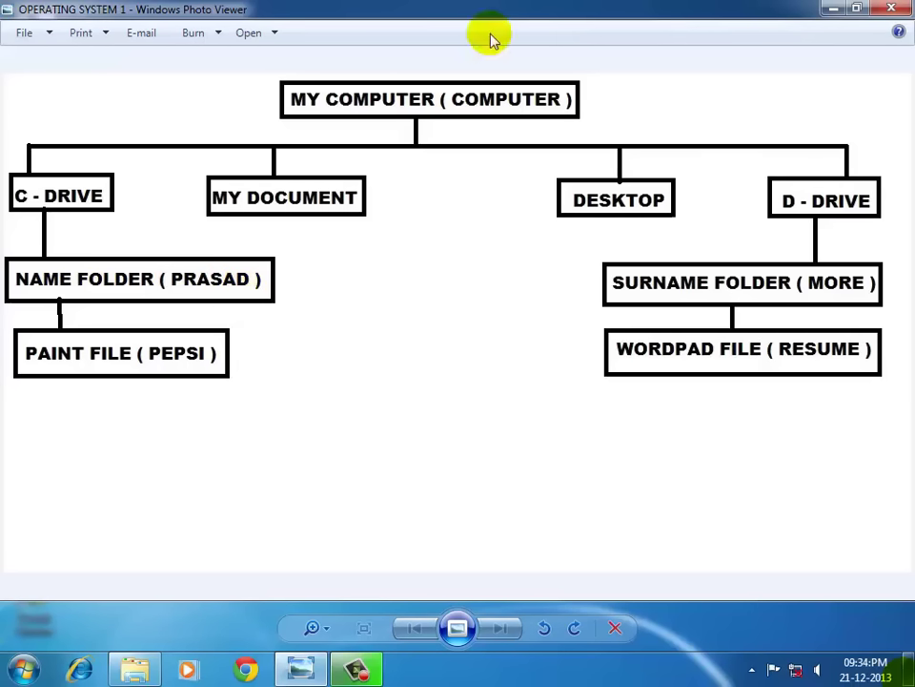
click(833, 9)
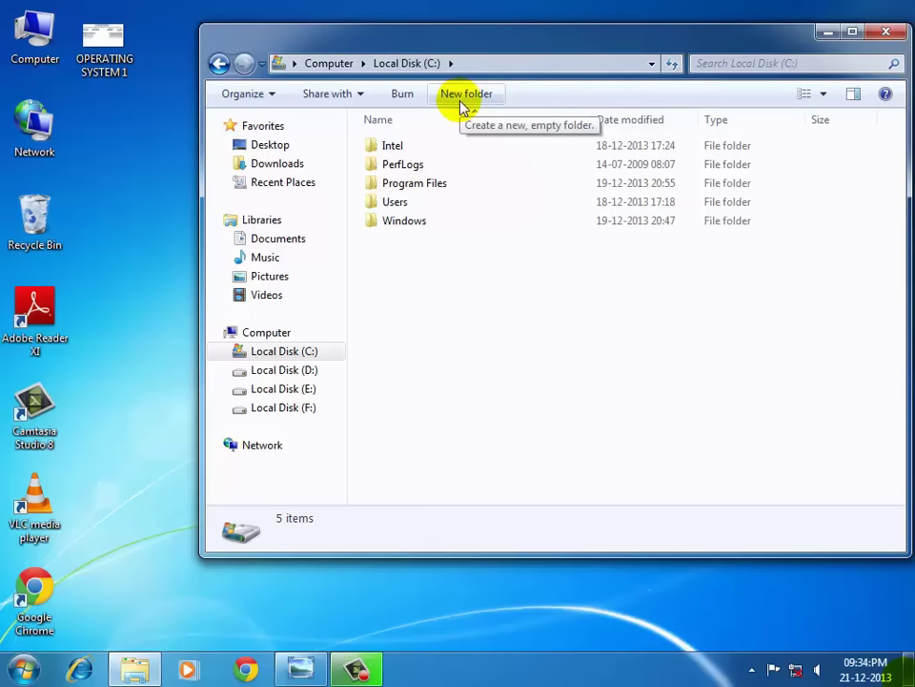
Turn on the classic menu bar via Organize > Layout, then dismiss the File > New menu.
click(272, 95)
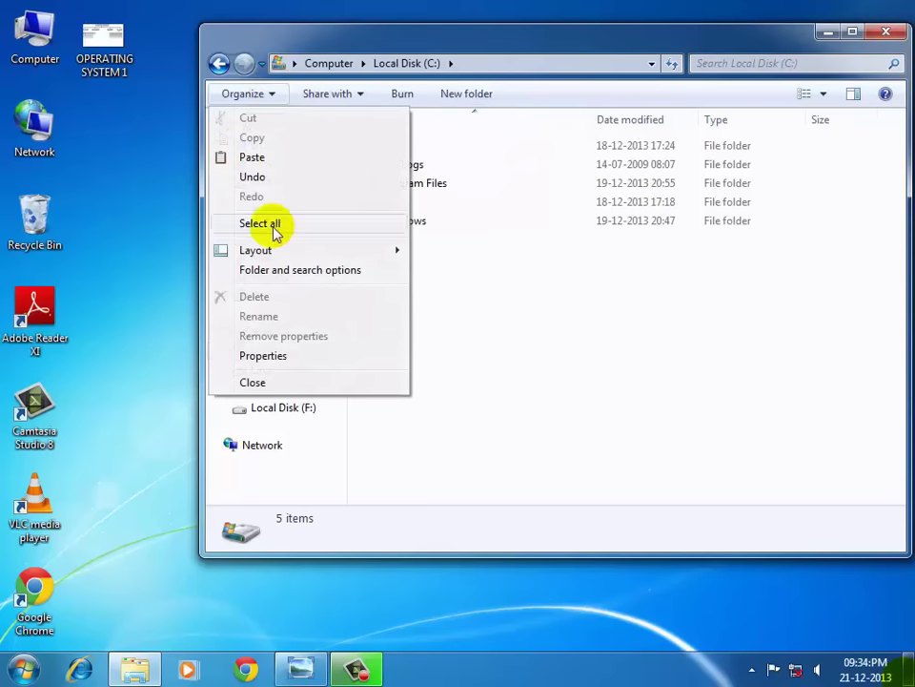
mouse_move(374, 253)
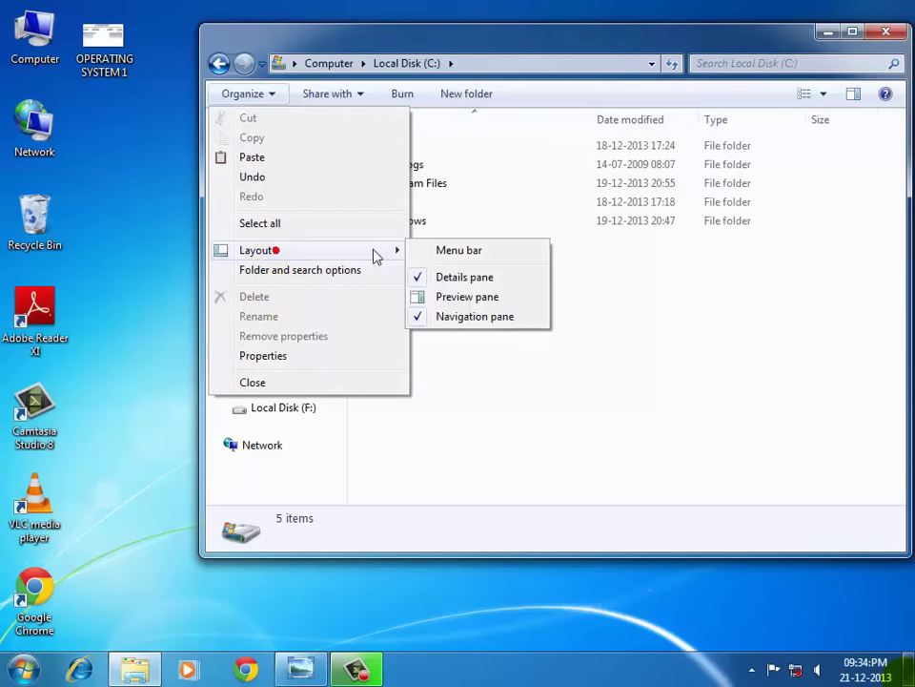
click(450, 250)
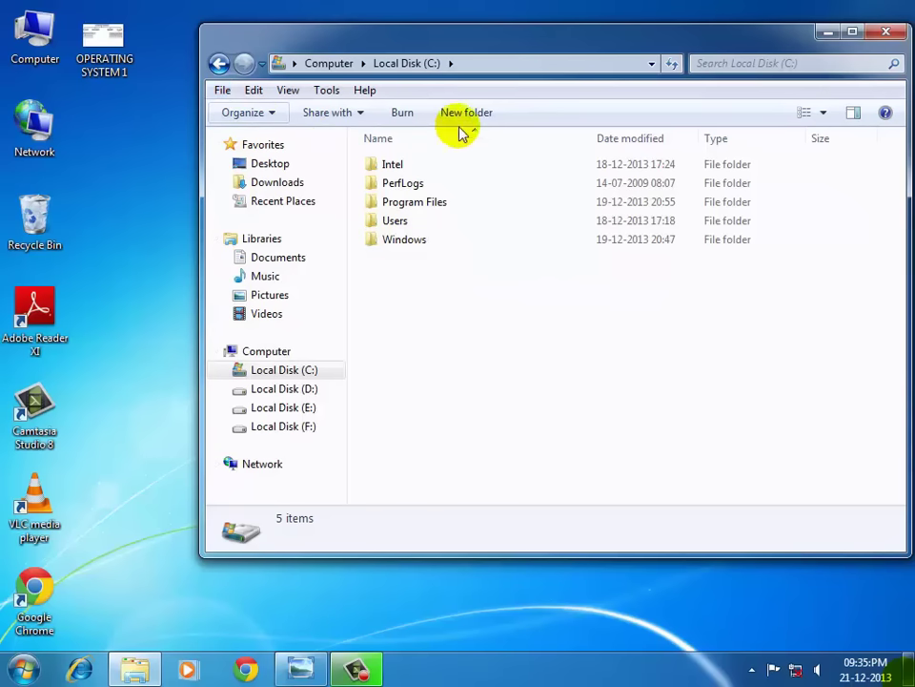
click(220, 92)
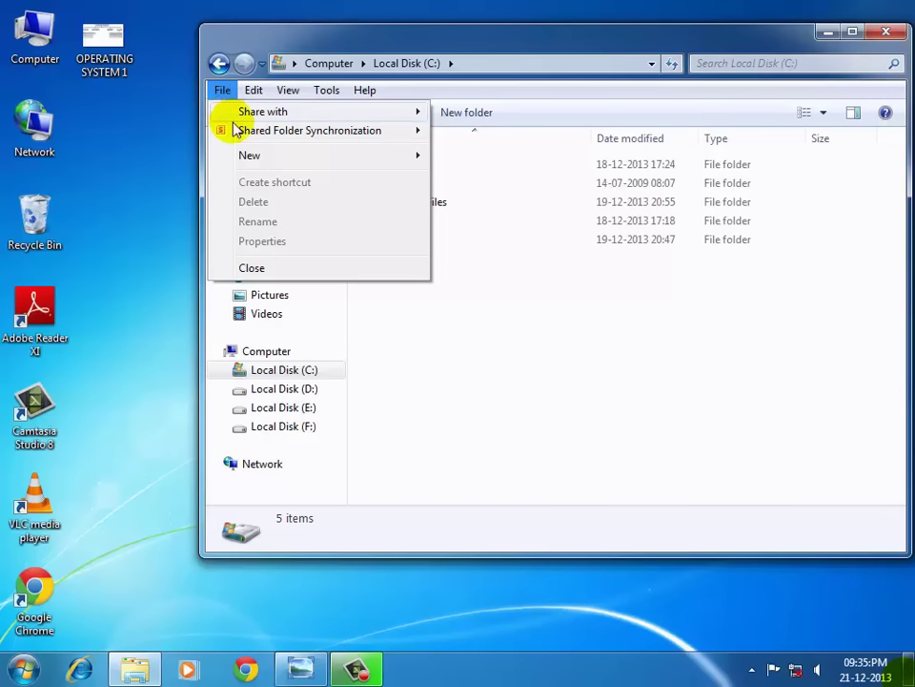
mouse_move(240, 158)
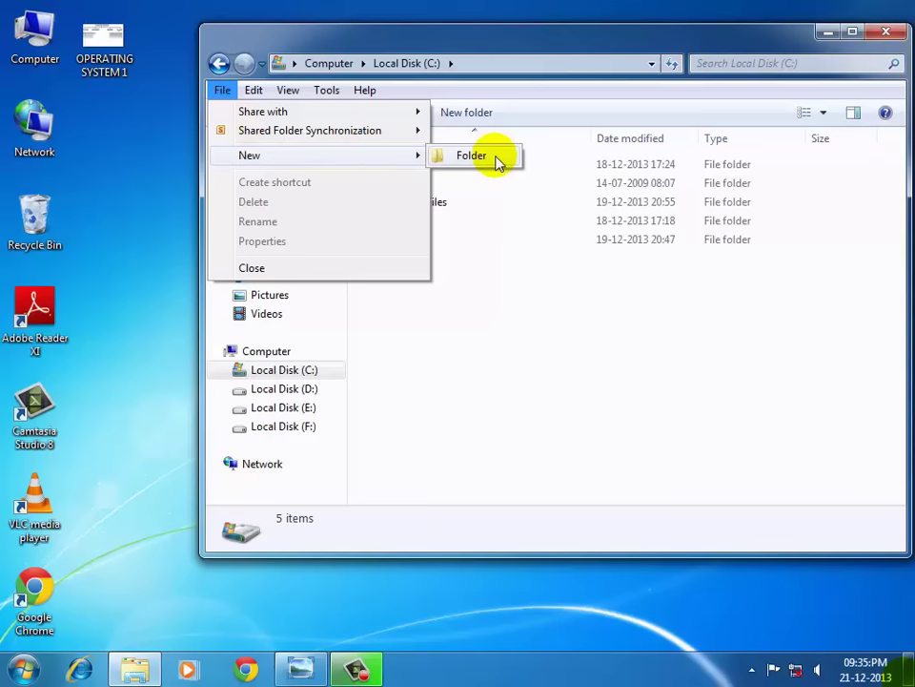
click(521, 45)
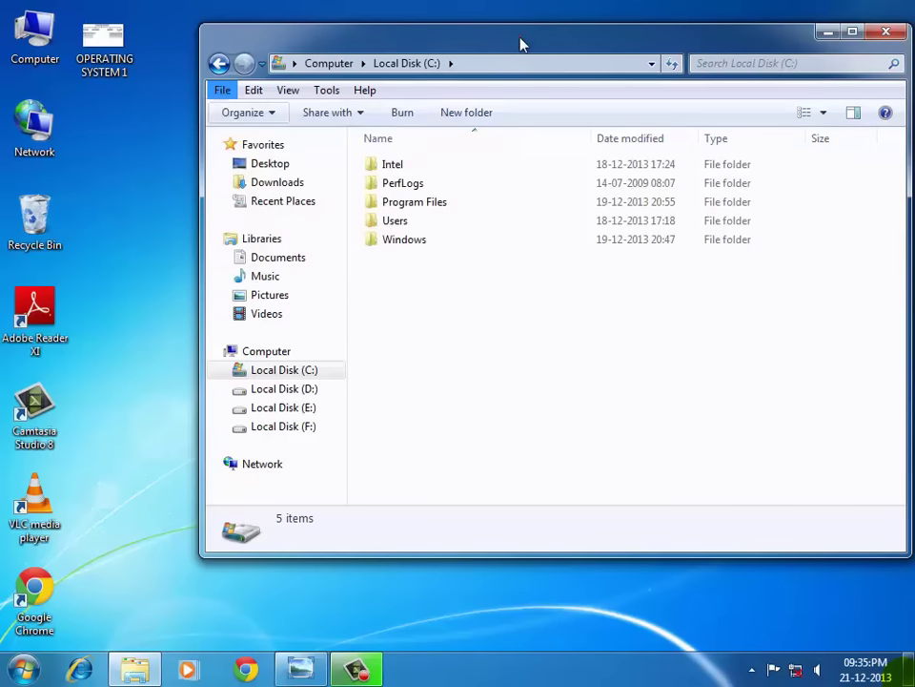
Create a new folder on Local Disk (C:) named PRASAD, checking the diagram for the name.
click(449, 117)
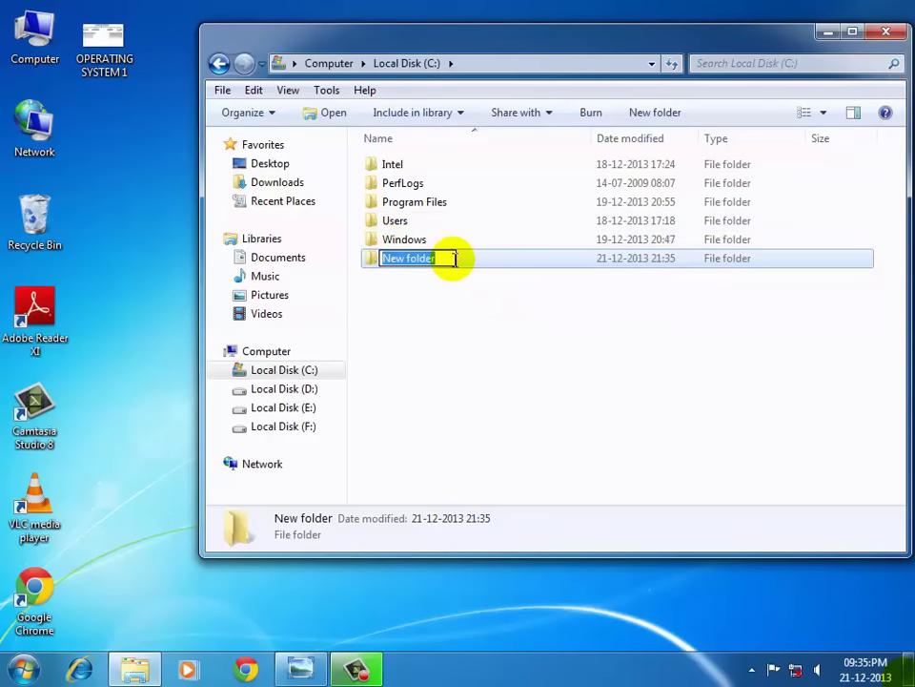
key(BackSpace)
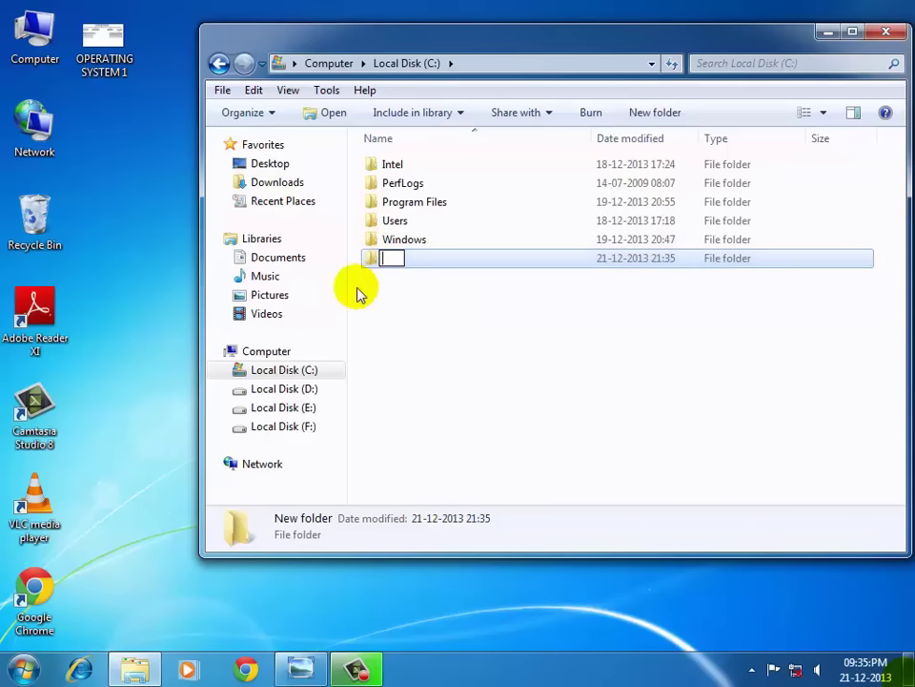
click(298, 669)
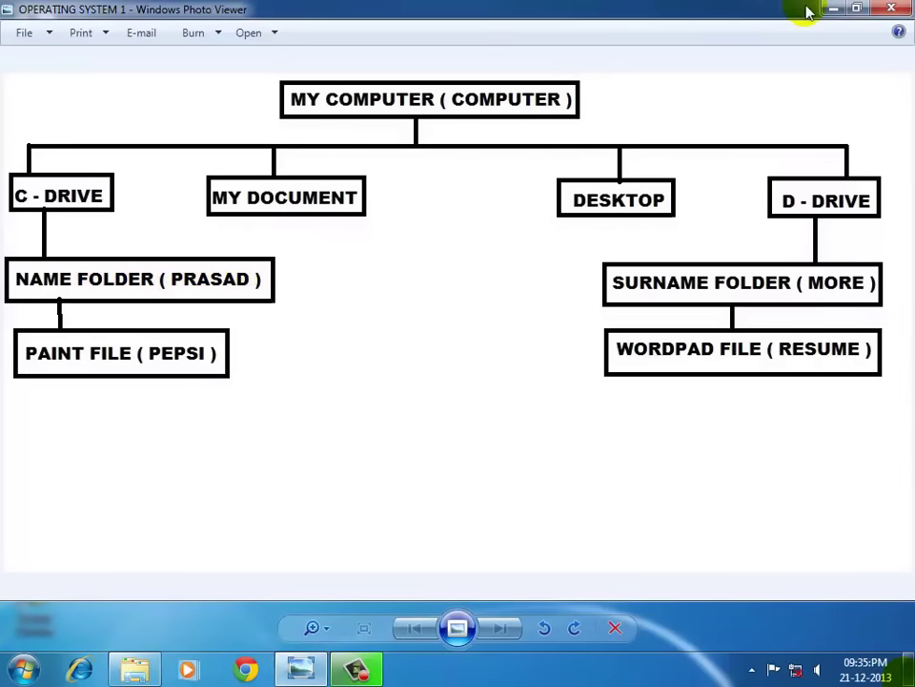
click(836, 9)
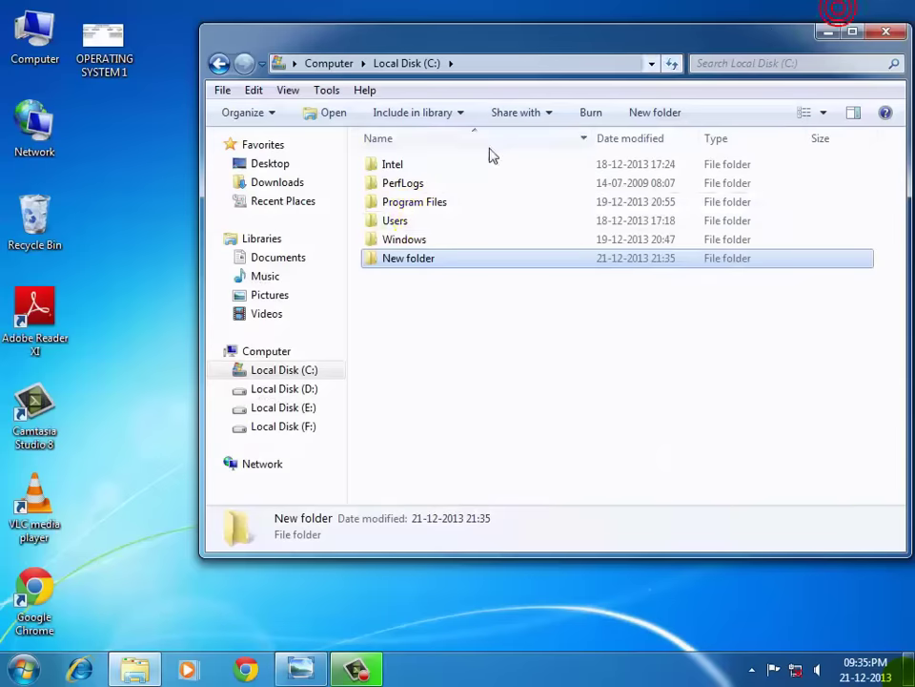
click(428, 270)
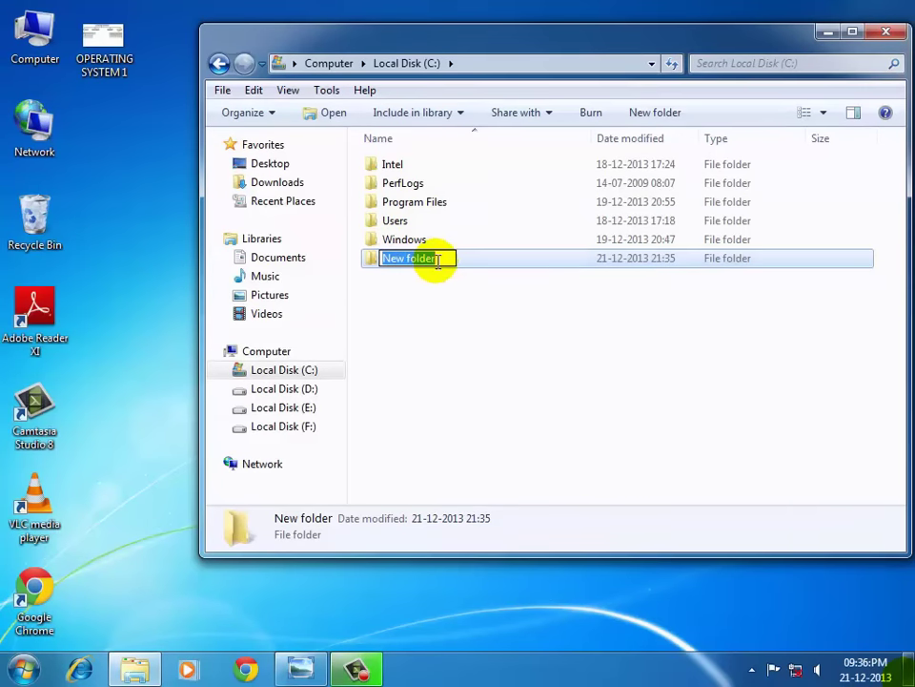
key(BackSpace)
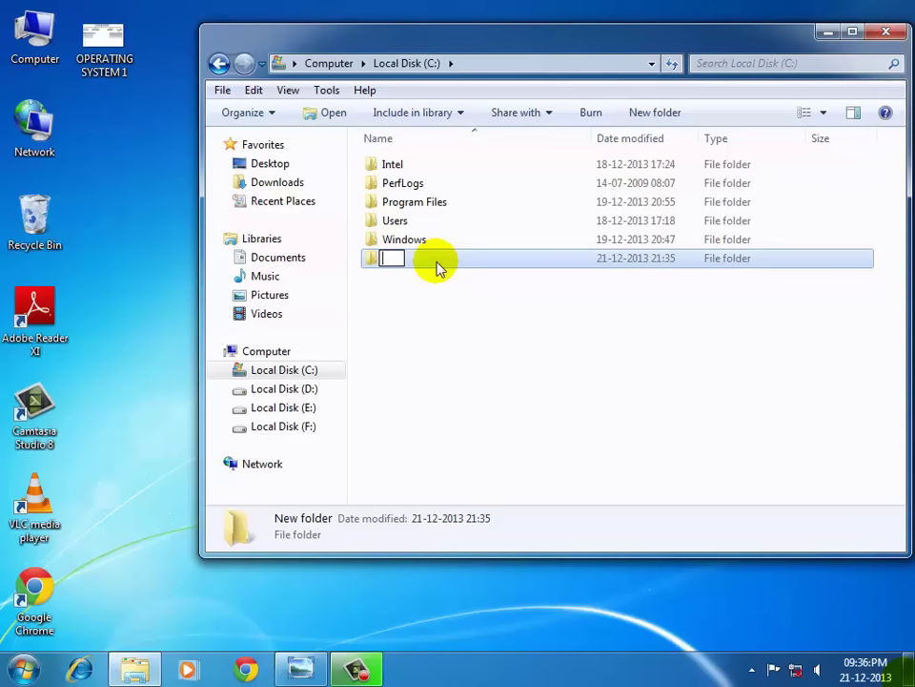
text(PRAS)
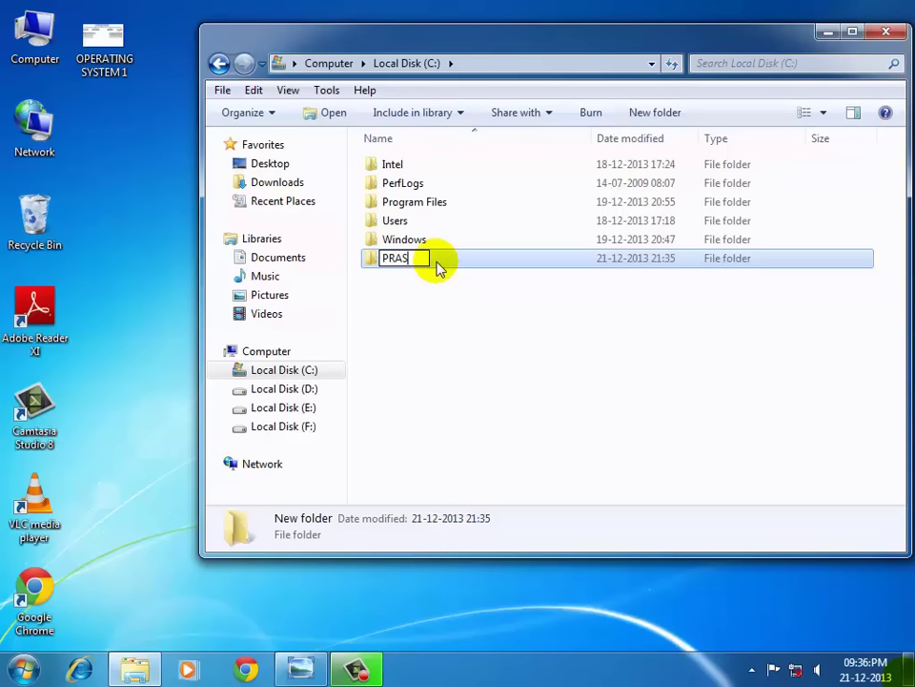
text(AD)
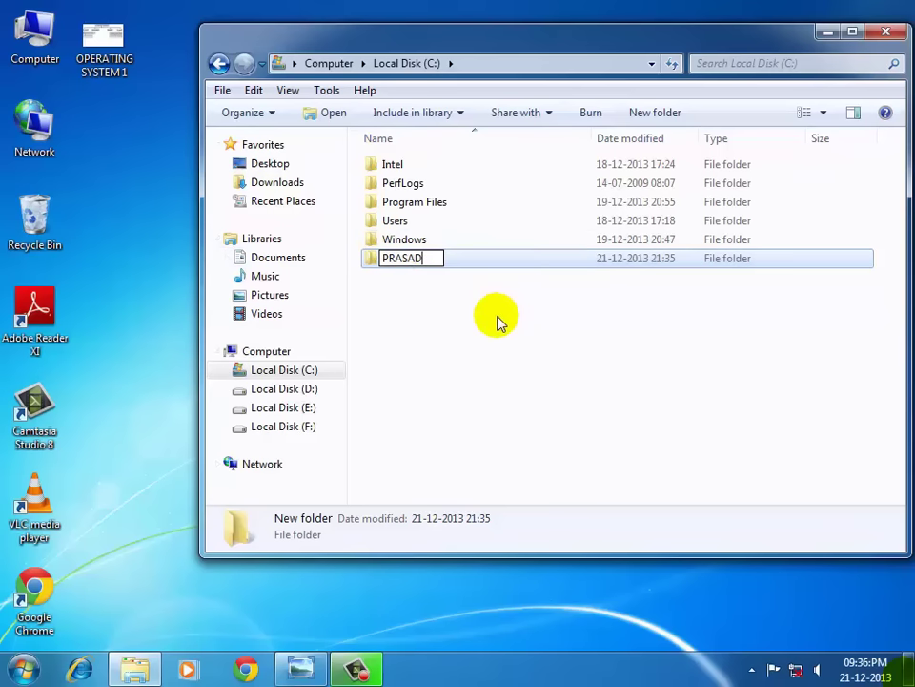
click(546, 321)
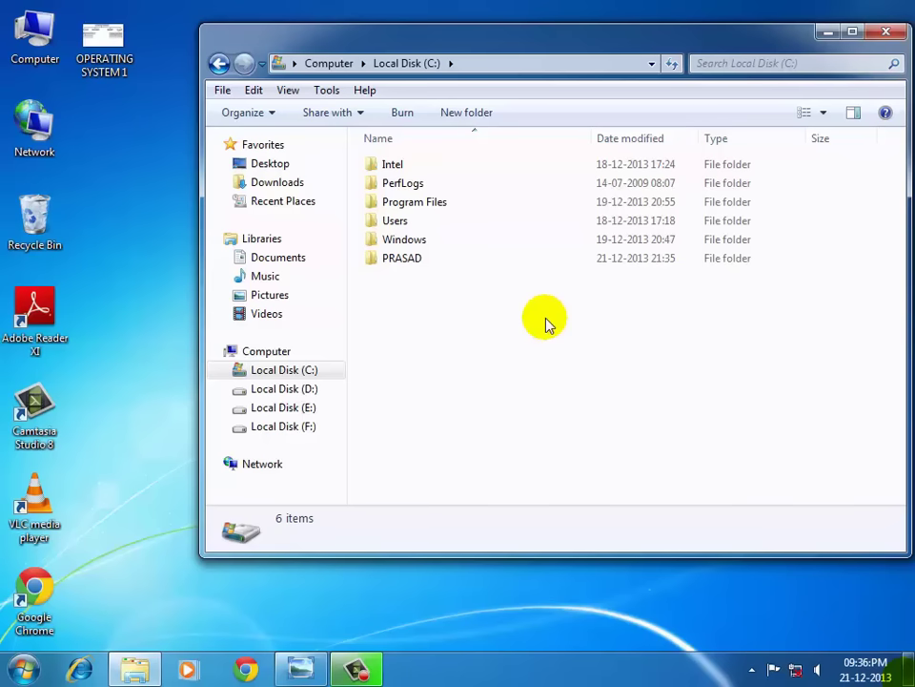
click(302, 663)
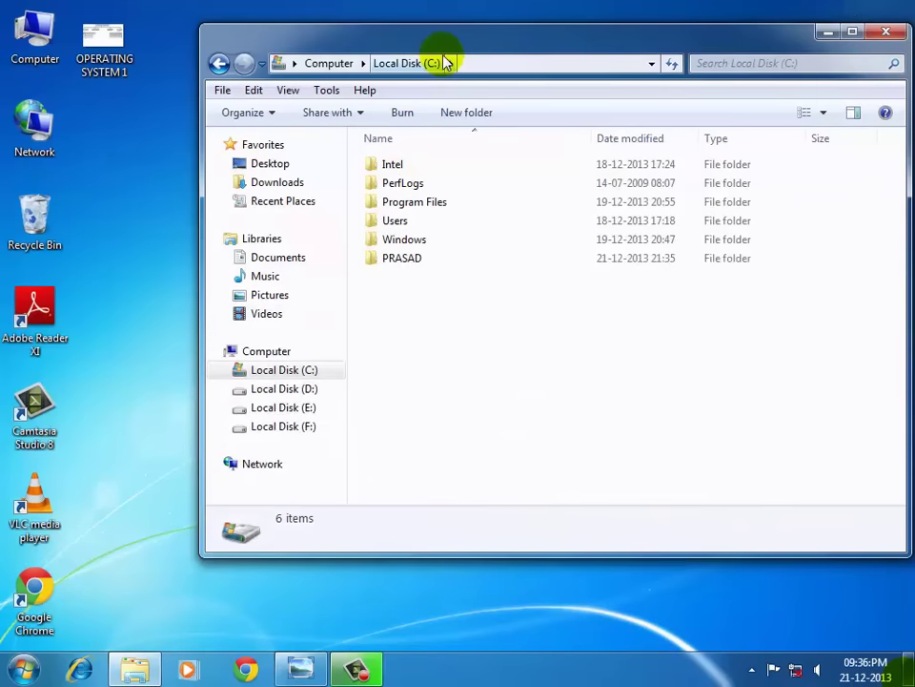
click(301, 667)
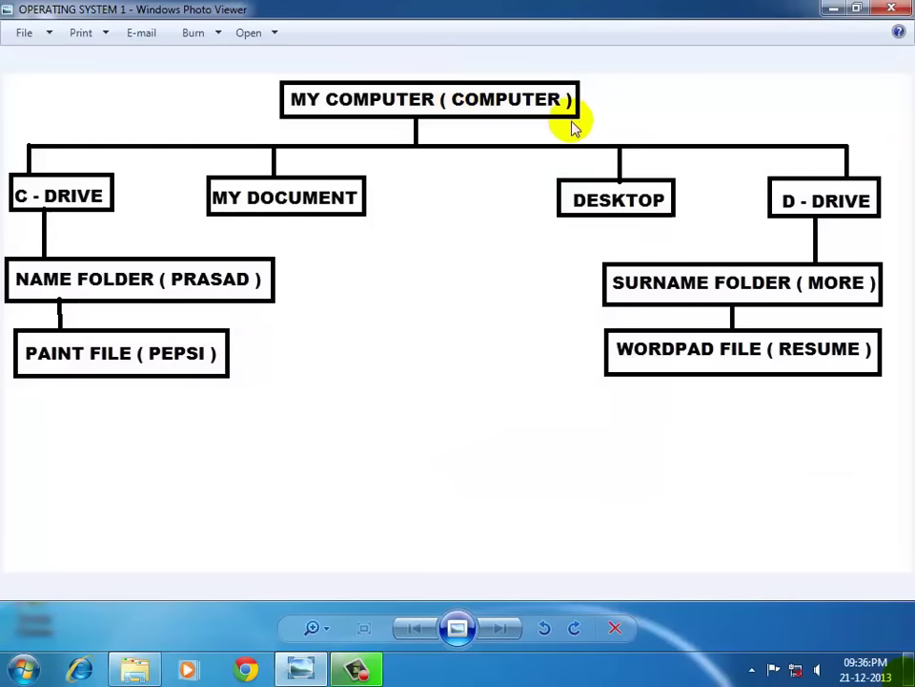
click(833, 11)
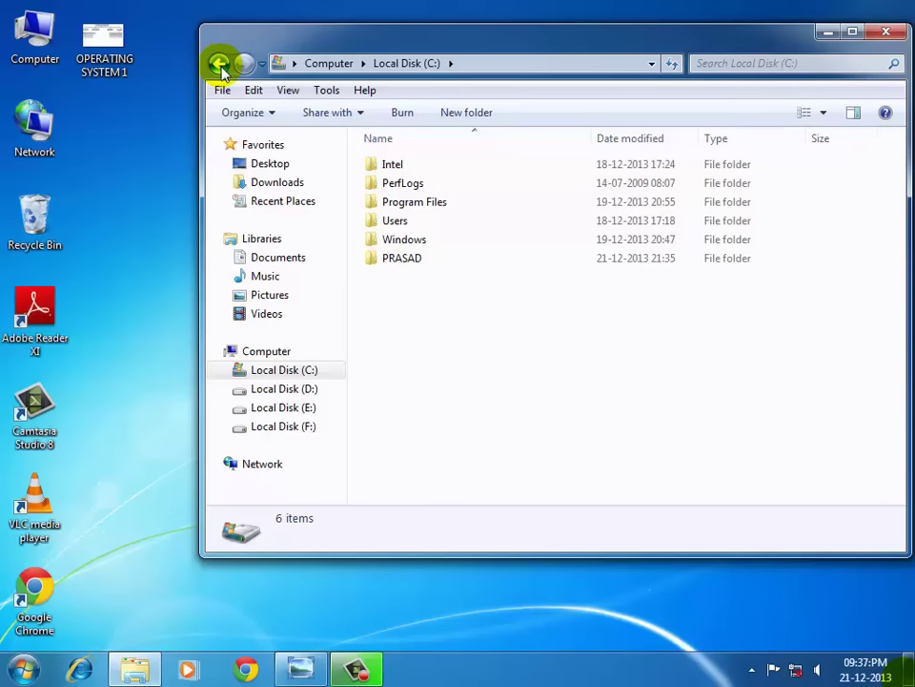
Go back to the Computer drive list and open the empty Local Disk (D:).
click(268, 353)
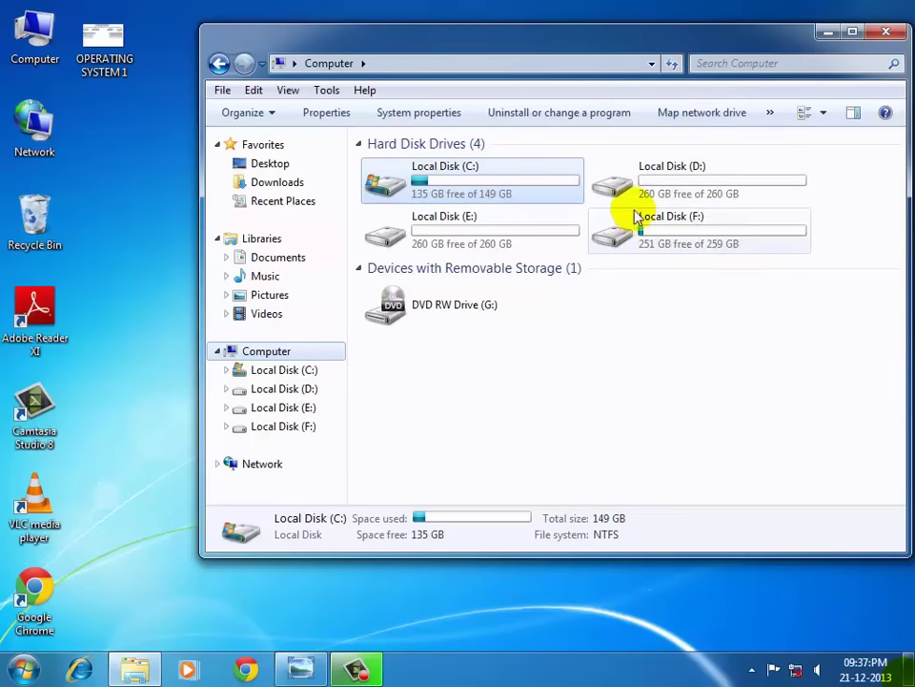
mouse_move(606, 184)
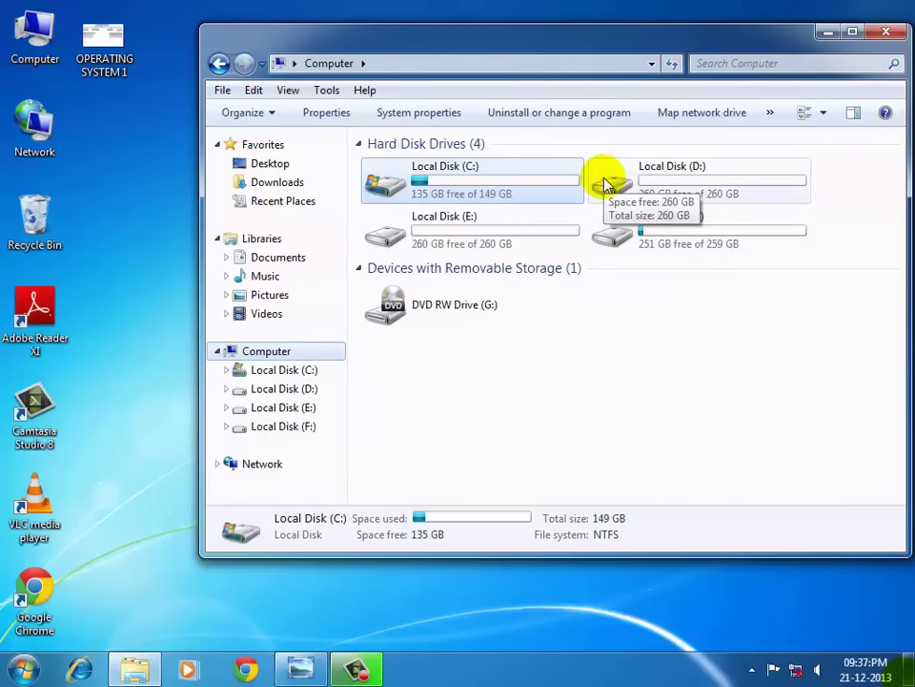
click(607, 184)
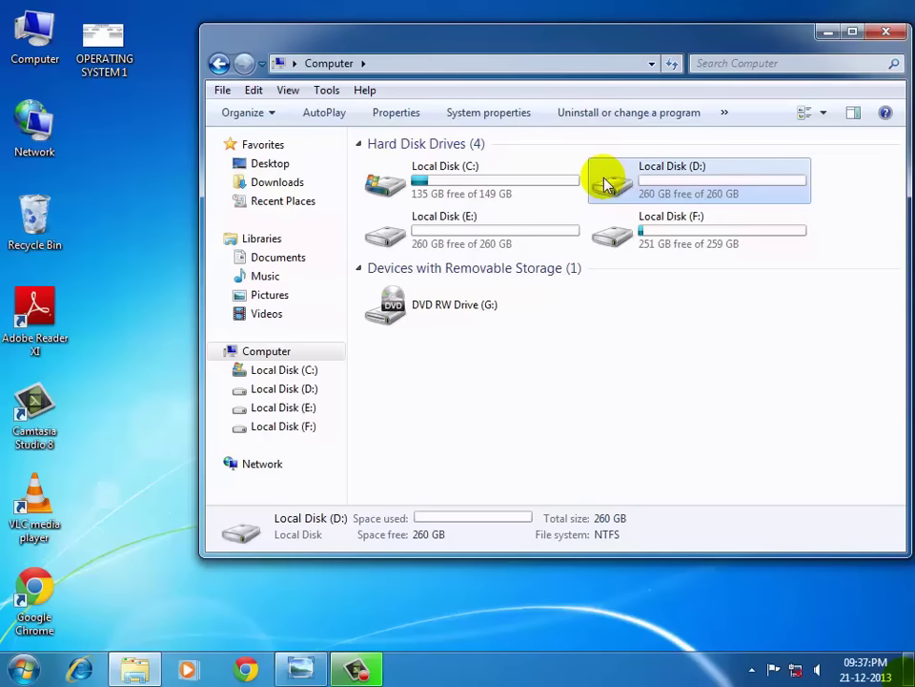
double_click(604, 184)
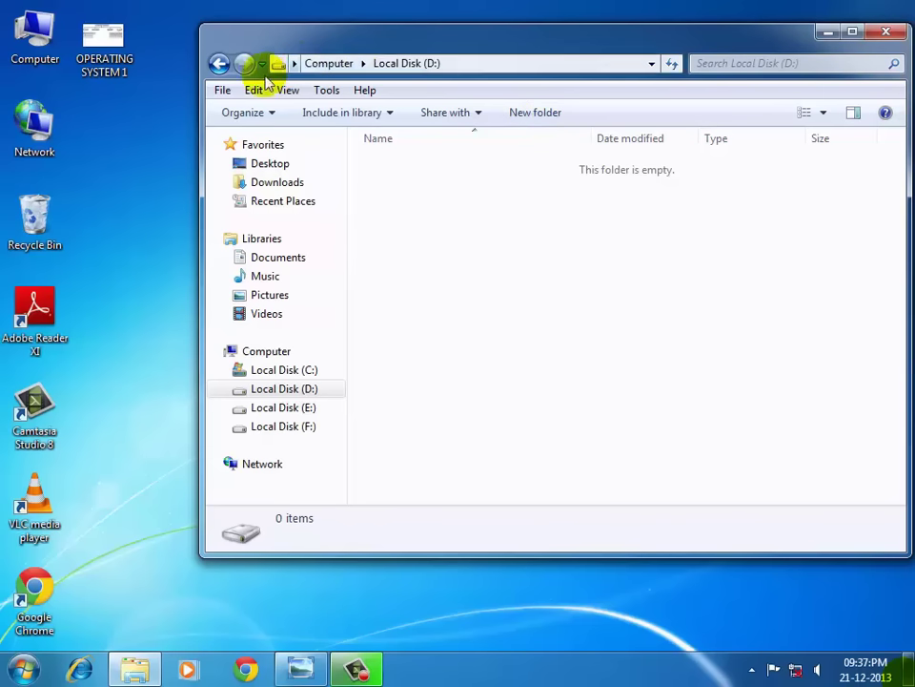
Create a new folder on Local Disk (D:) via File > New > Folder and name it MORE.
click(223, 92)
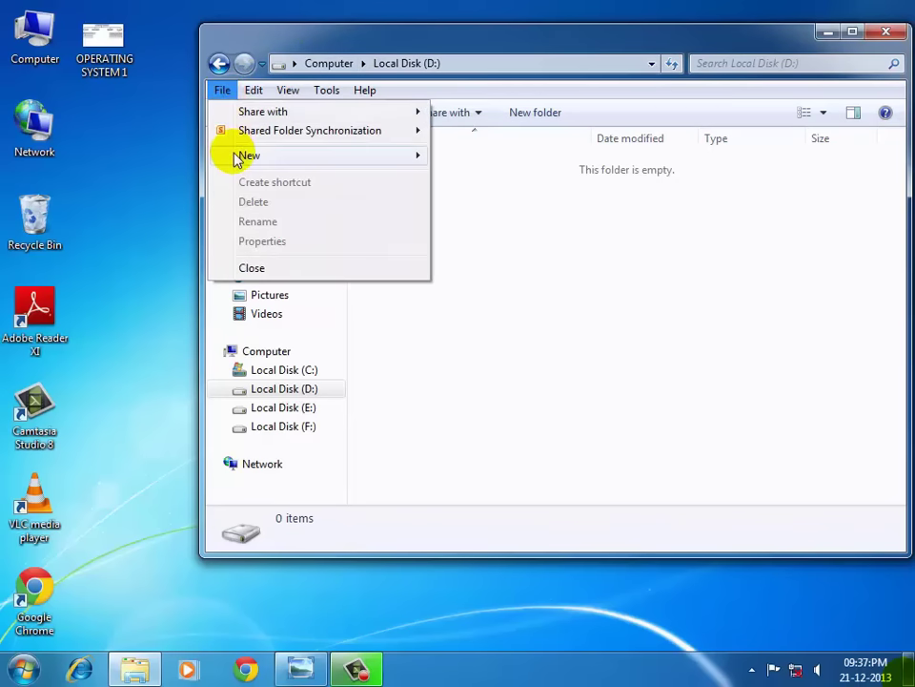
mouse_move(235, 158)
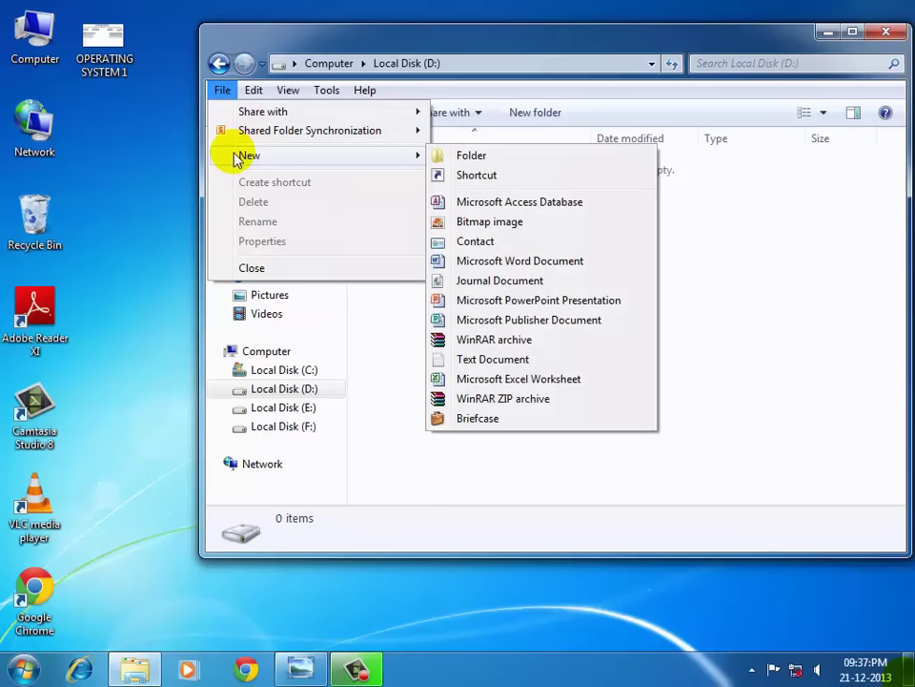
click(471, 156)
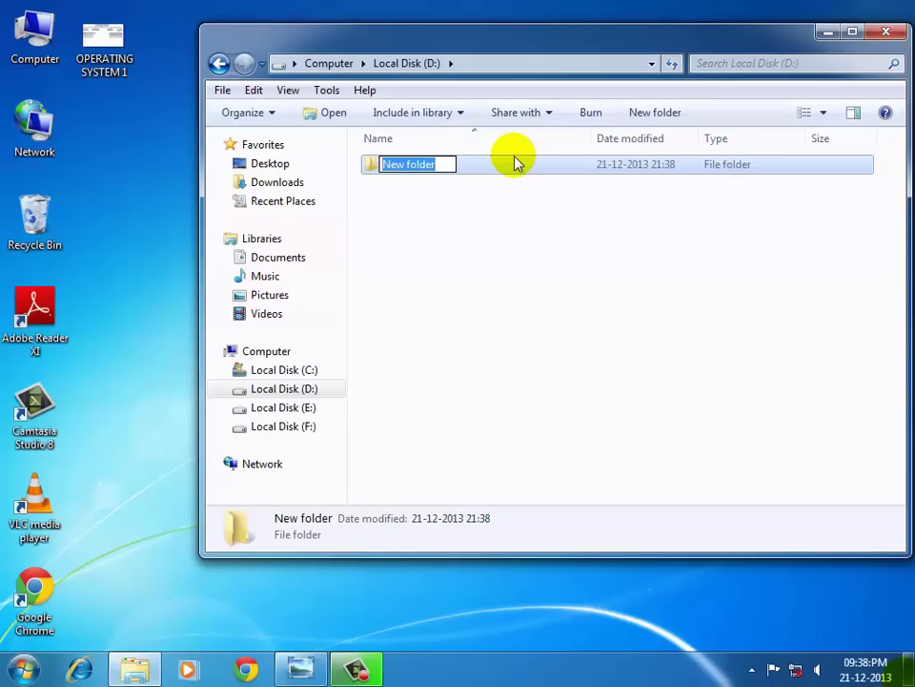
key(BackSpace)
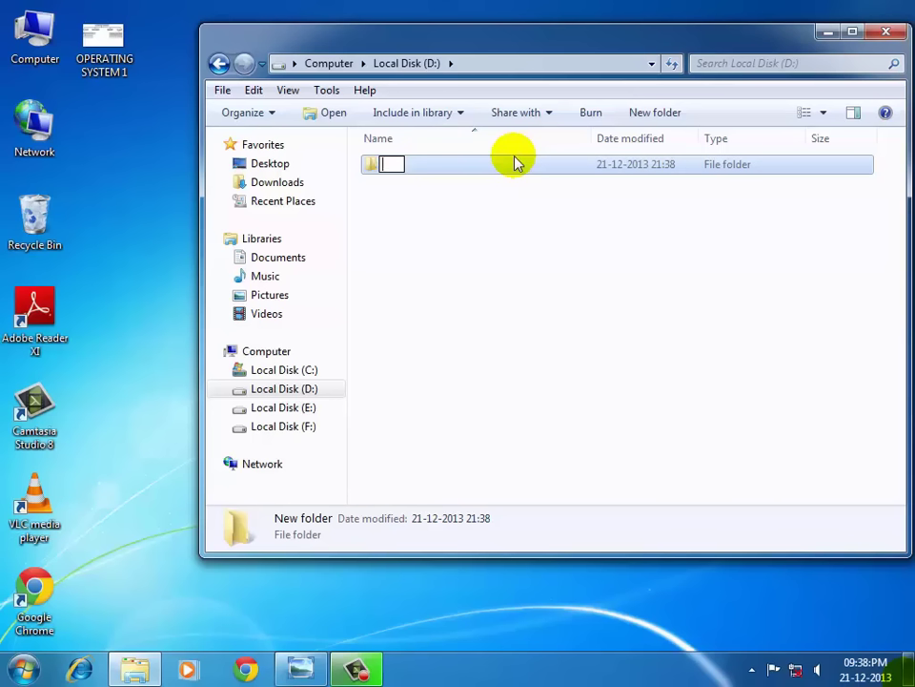
text(MORE)
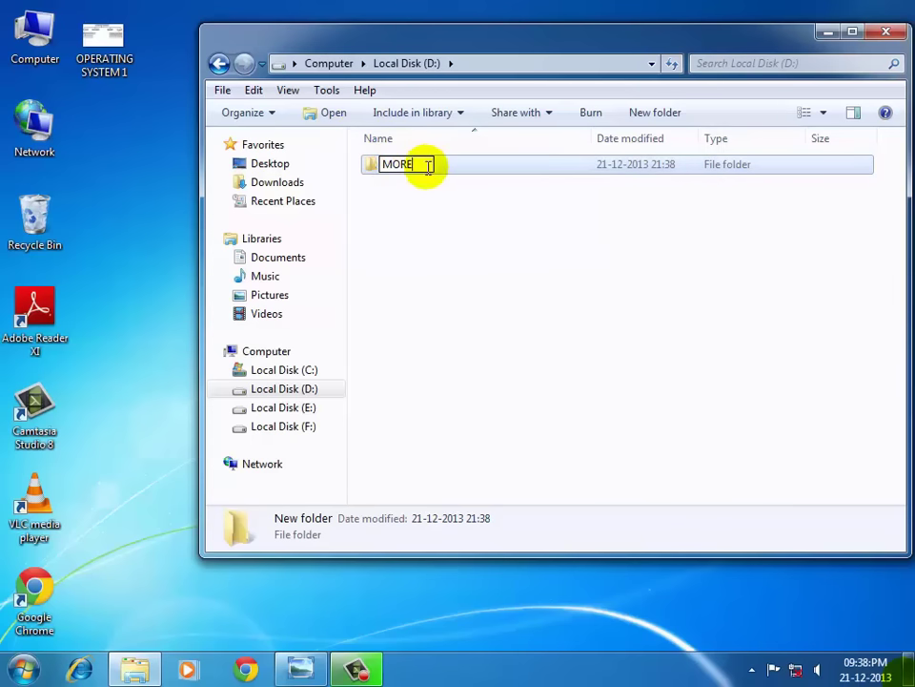
click(455, 227)
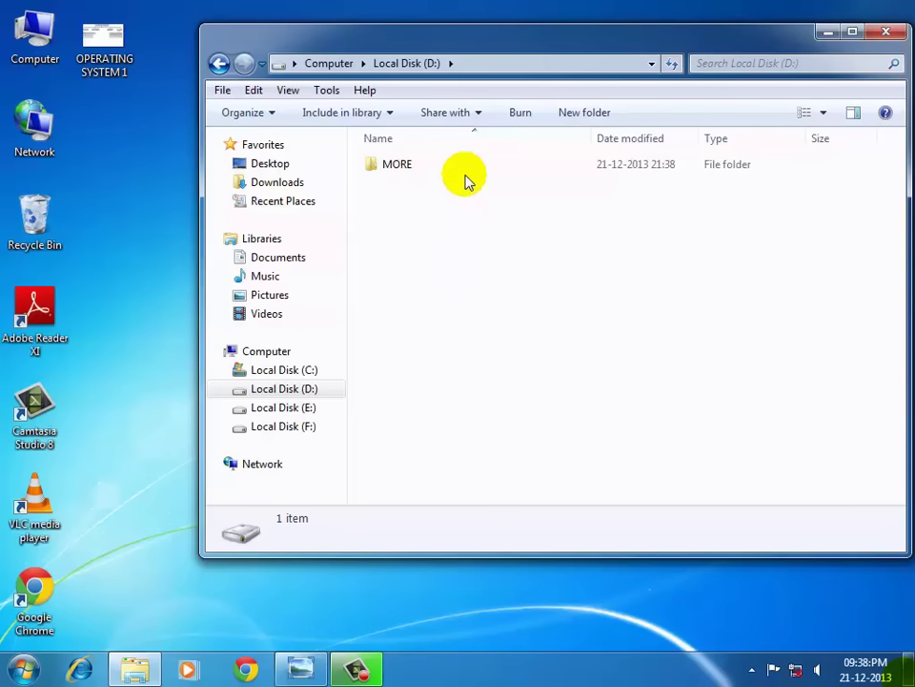
Close the Local Disk (D:) window, review the folder diagram, then minimize it.
click(885, 33)
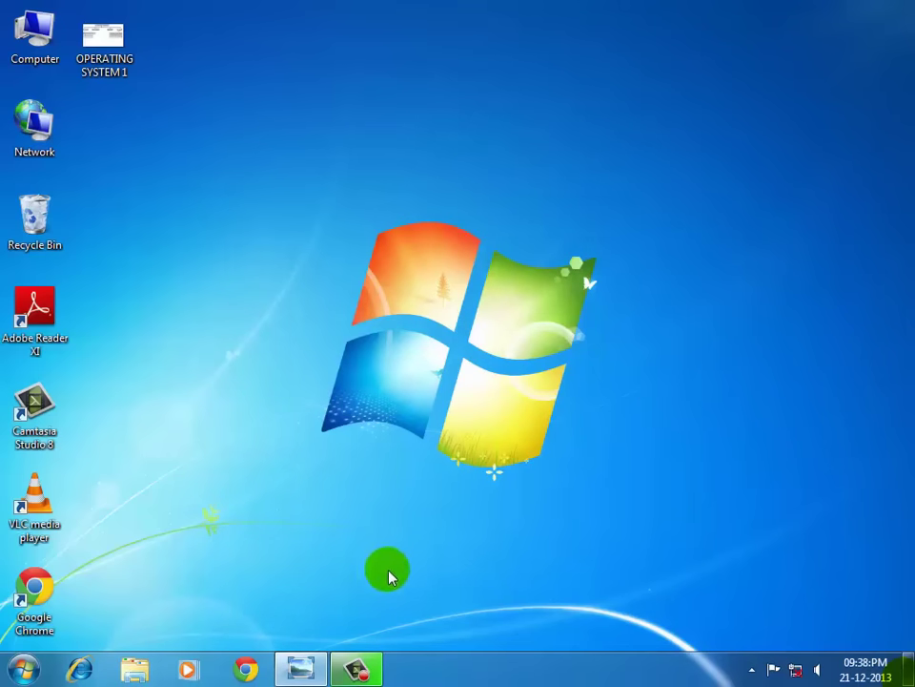
click(302, 667)
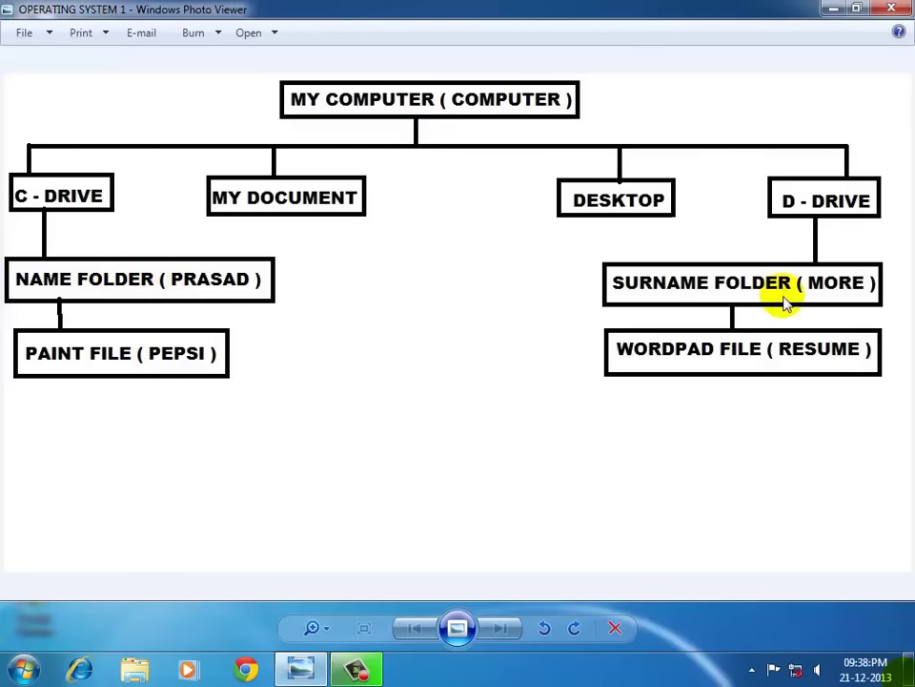
click(832, 11)
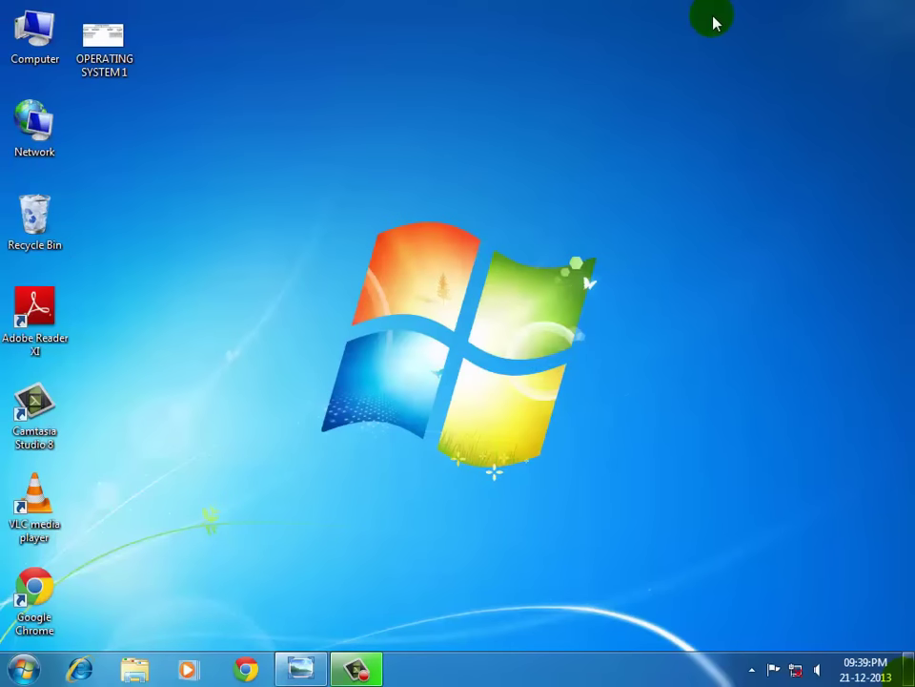
Open Computer > Local Disk (C:) > PRASAD to confirm it's empty, then go back twice.
double_click(43, 25)
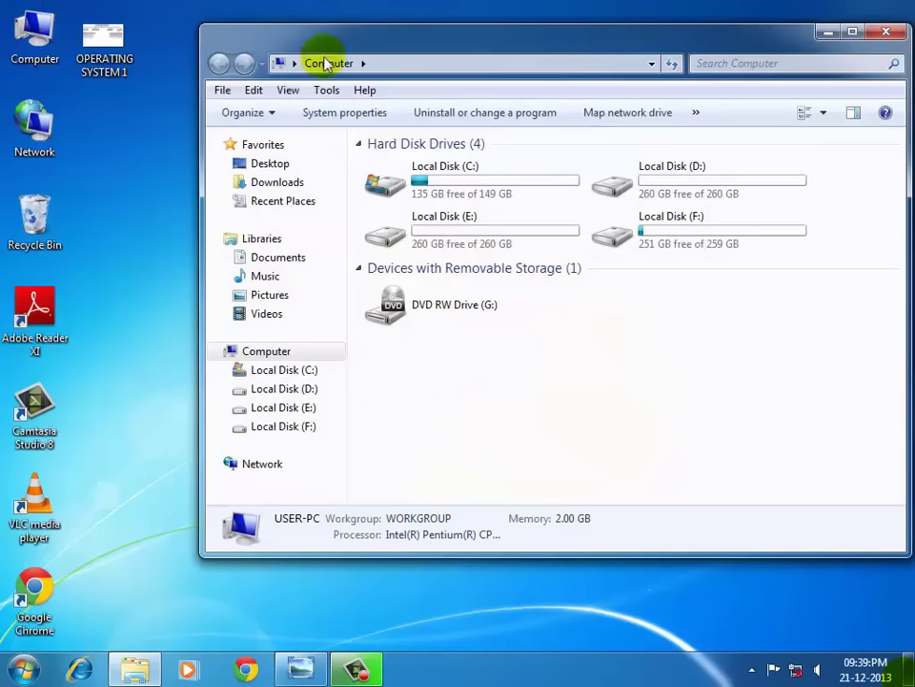
click(385, 191)
click(385, 191)
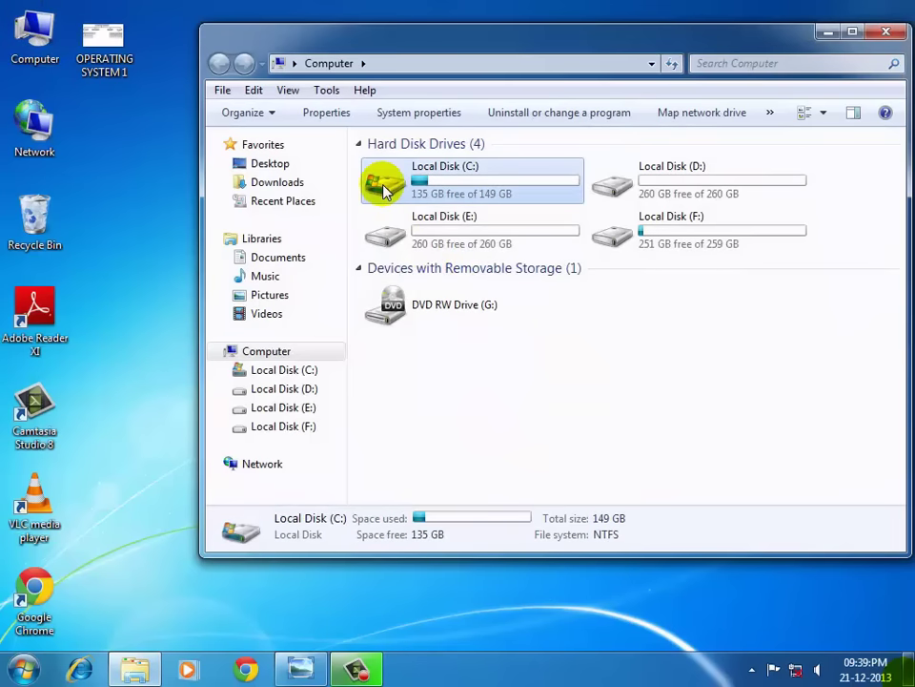
double_click(385, 191)
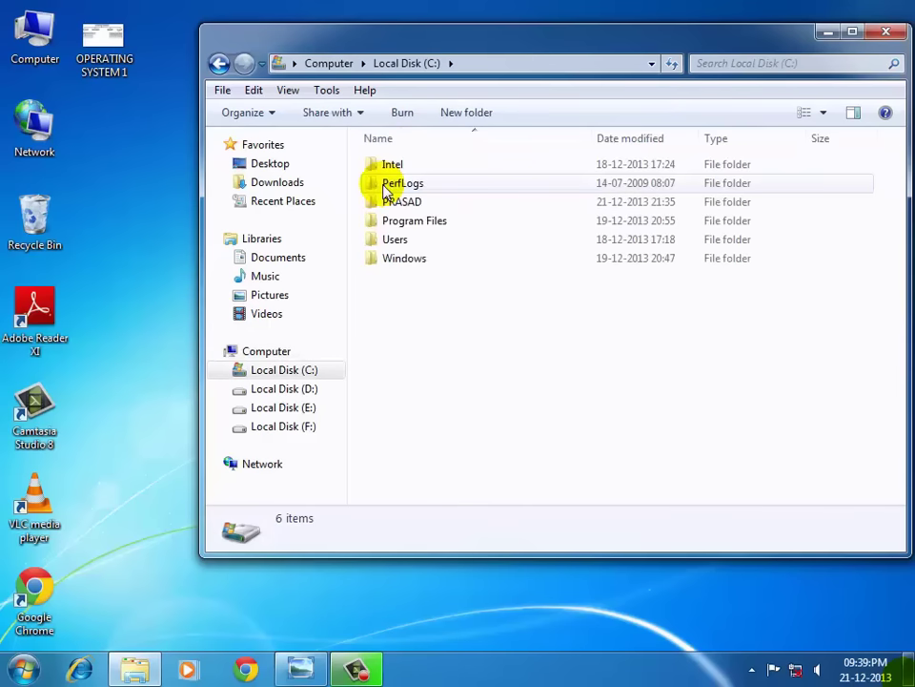
click(434, 209)
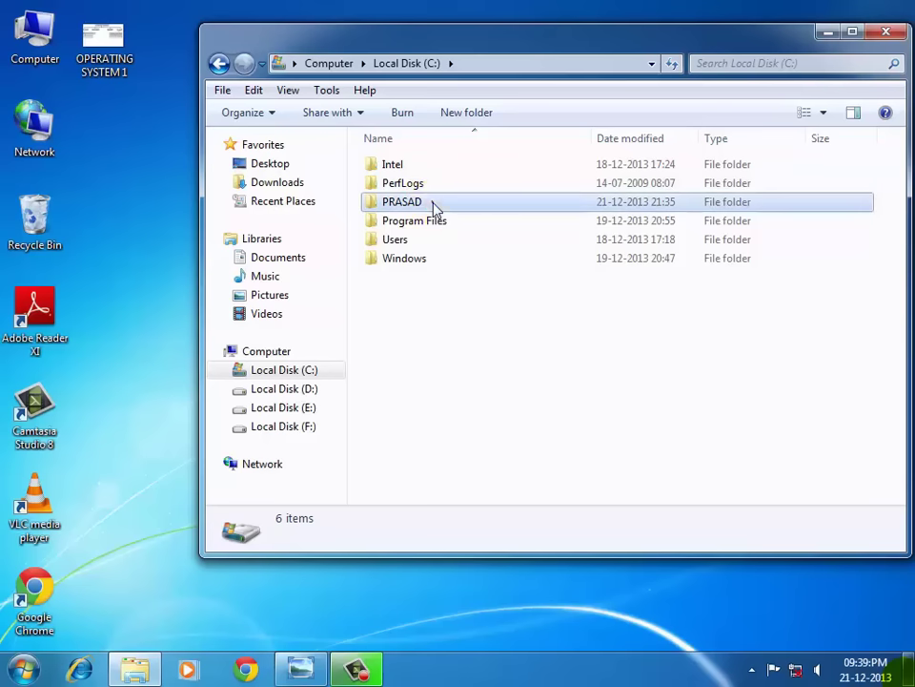
double_click(434, 209)
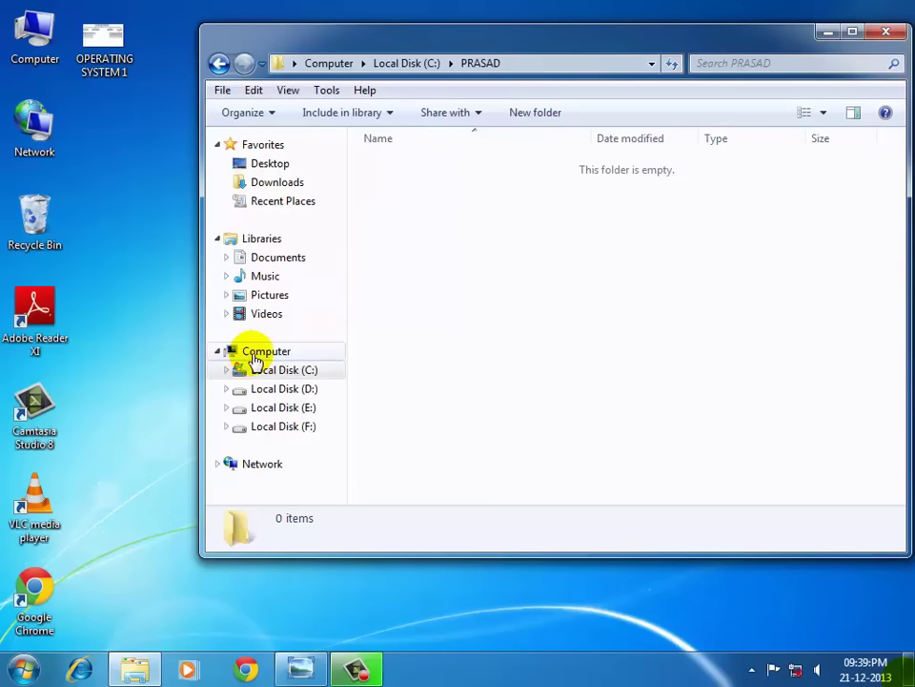
click(218, 65)
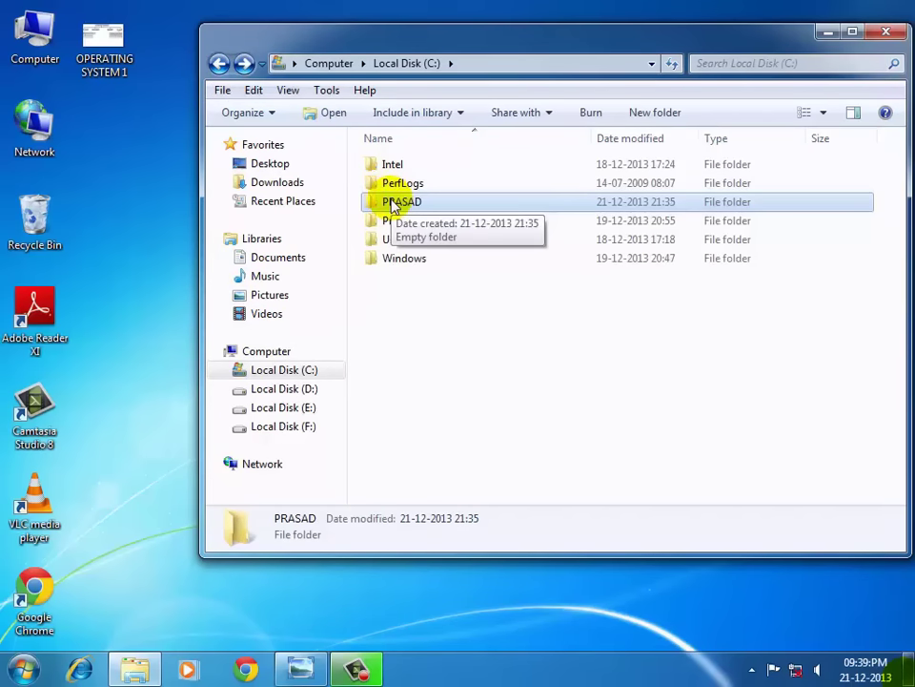
click(217, 63)
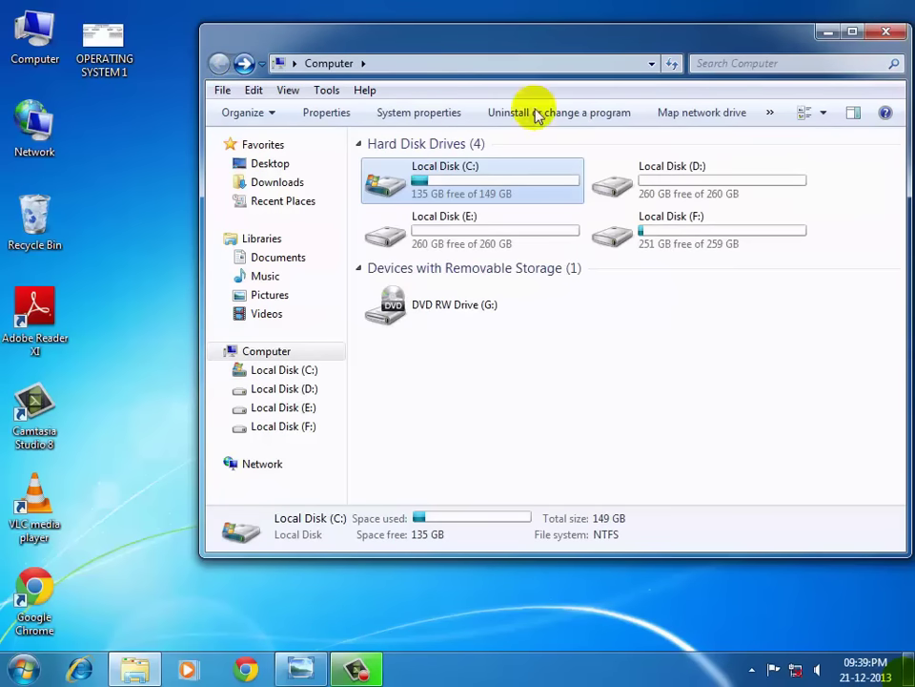
click(613, 189)
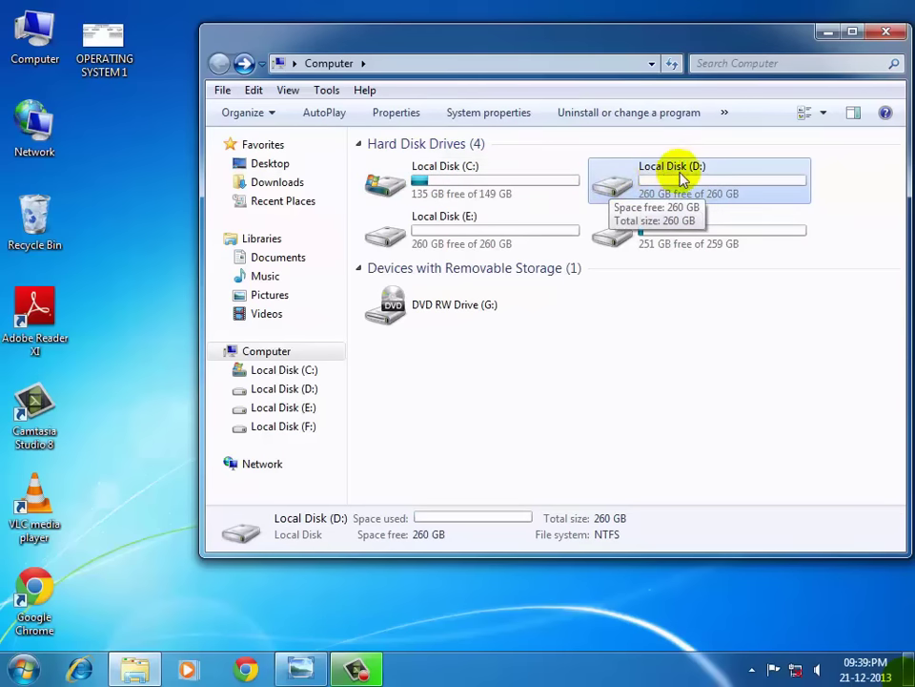
click(613, 193)
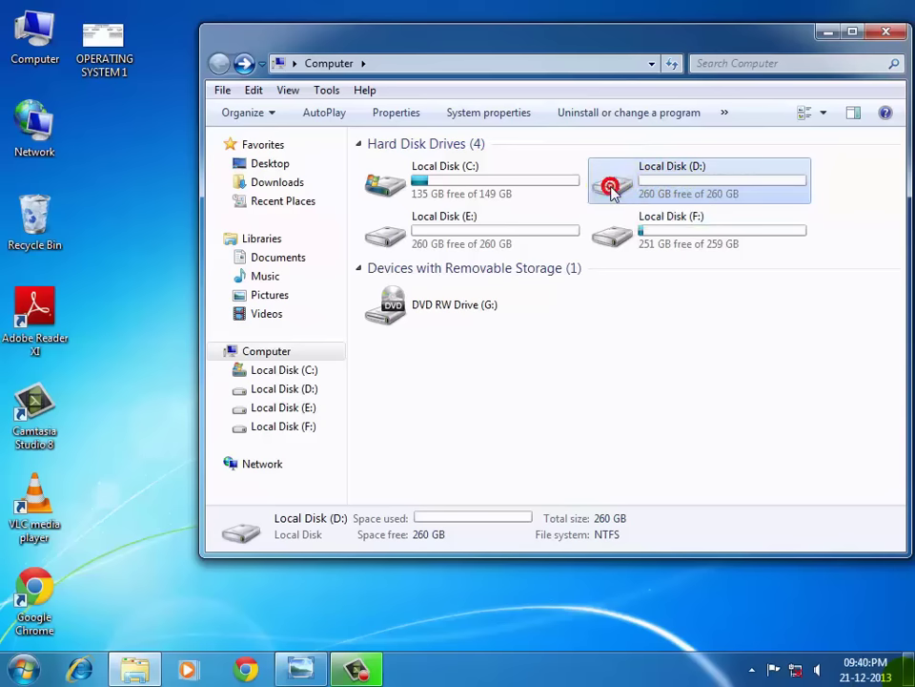
double_click(612, 193)
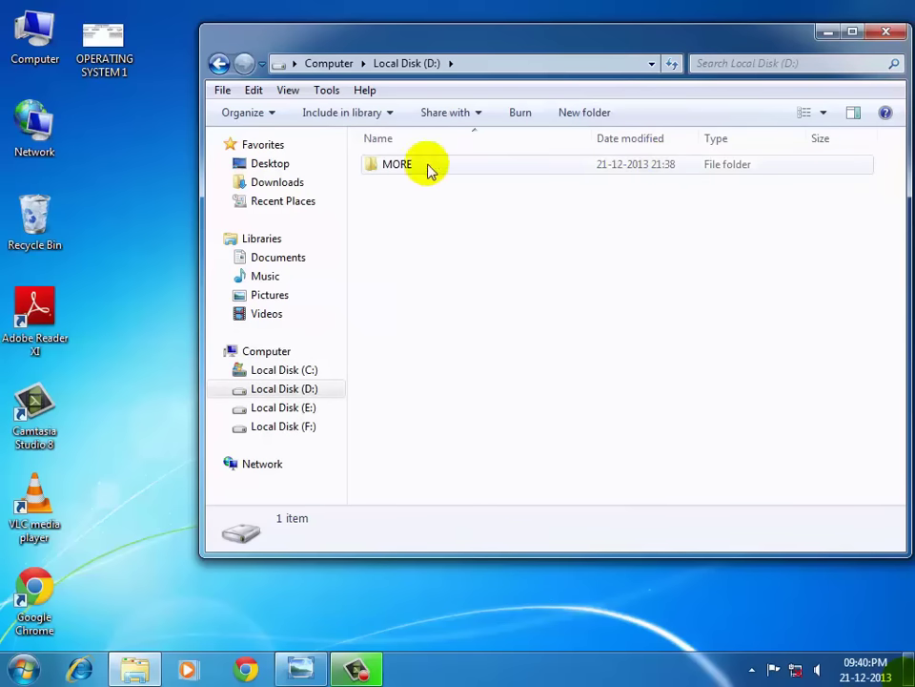
click(376, 169)
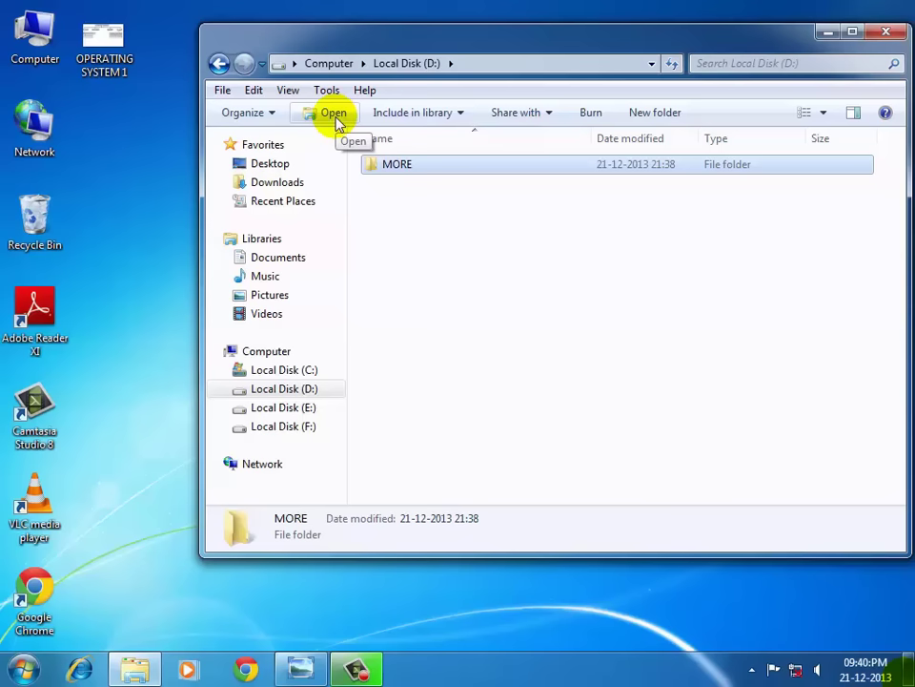
double_click(372, 169)
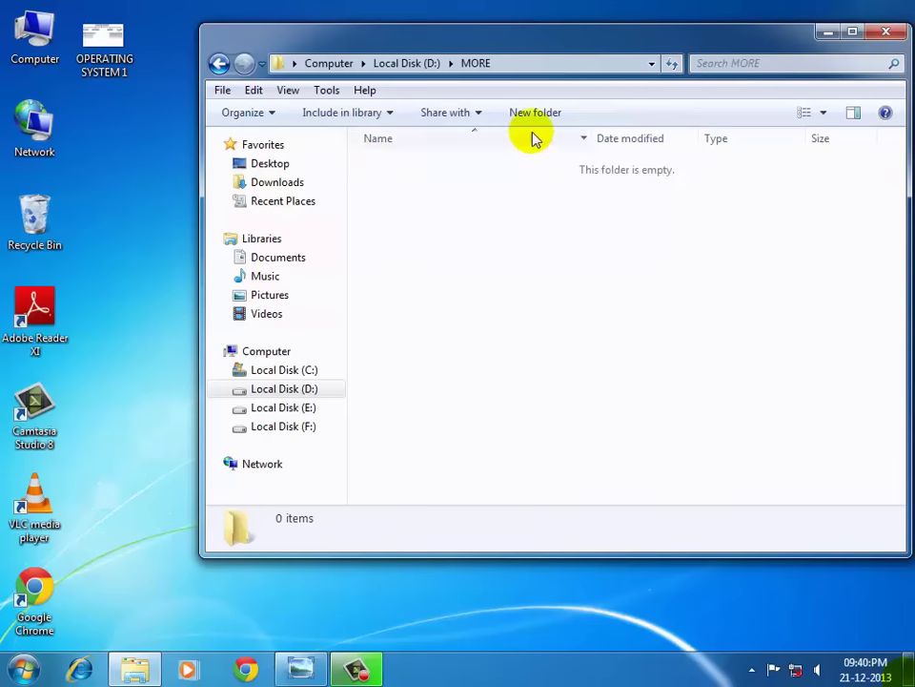
click(218, 64)
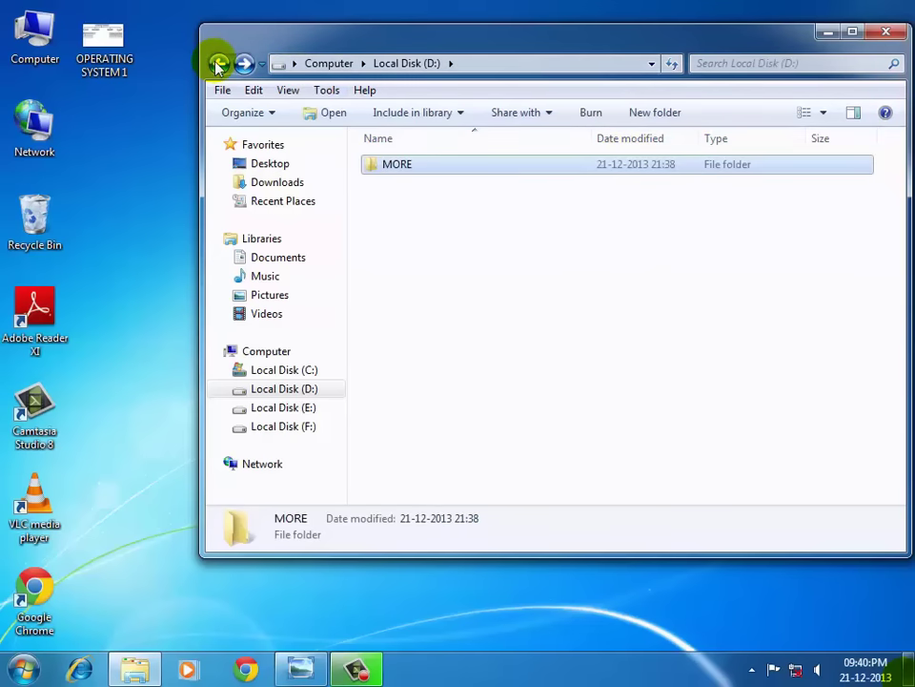
click(218, 64)
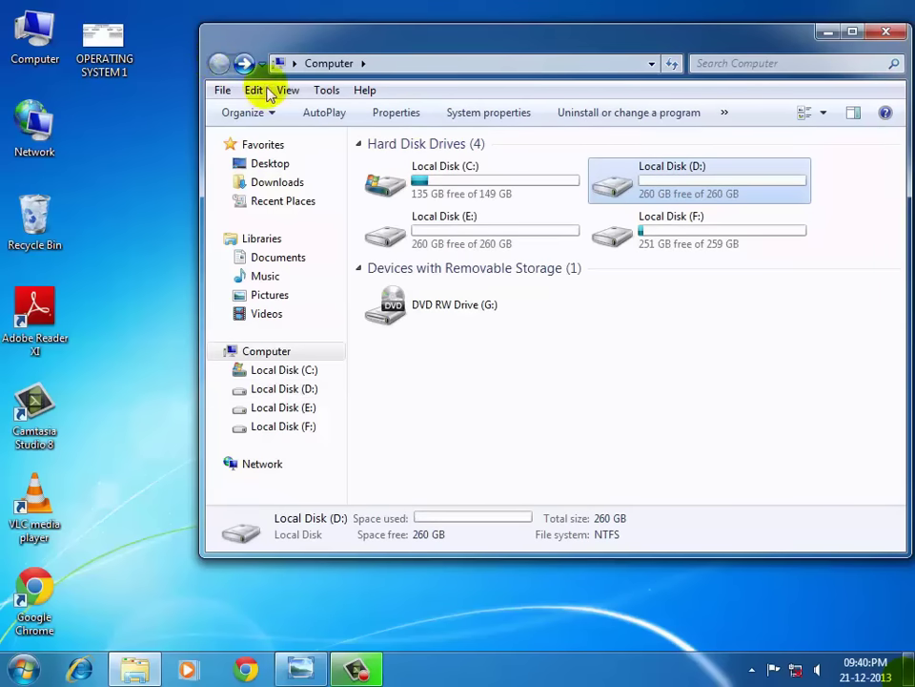
Close the Computer window and show the OPERATING SYSTEM 1 diagram again.
click(889, 35)
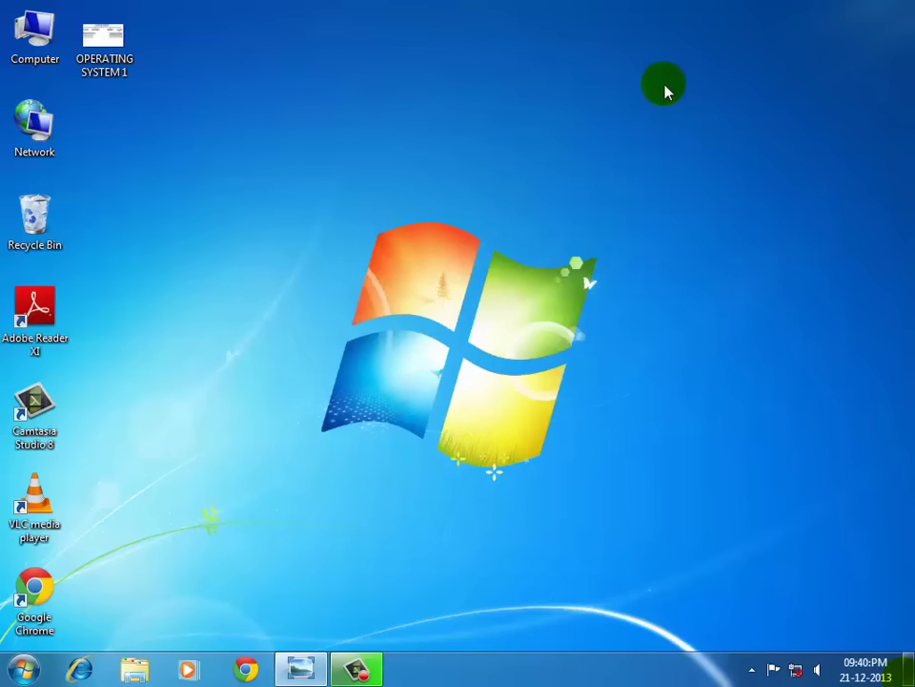
click(300, 667)
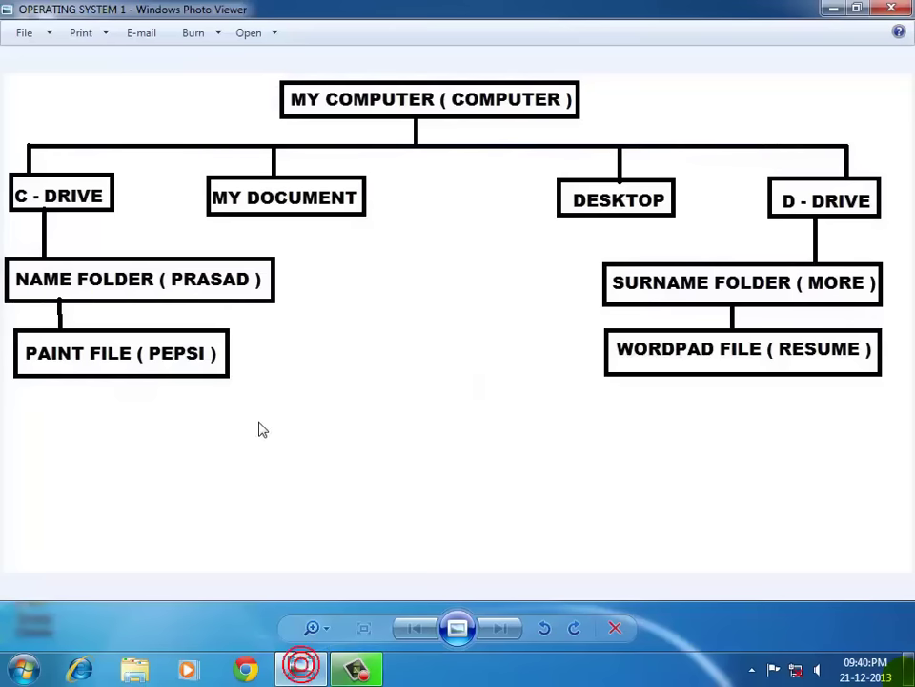